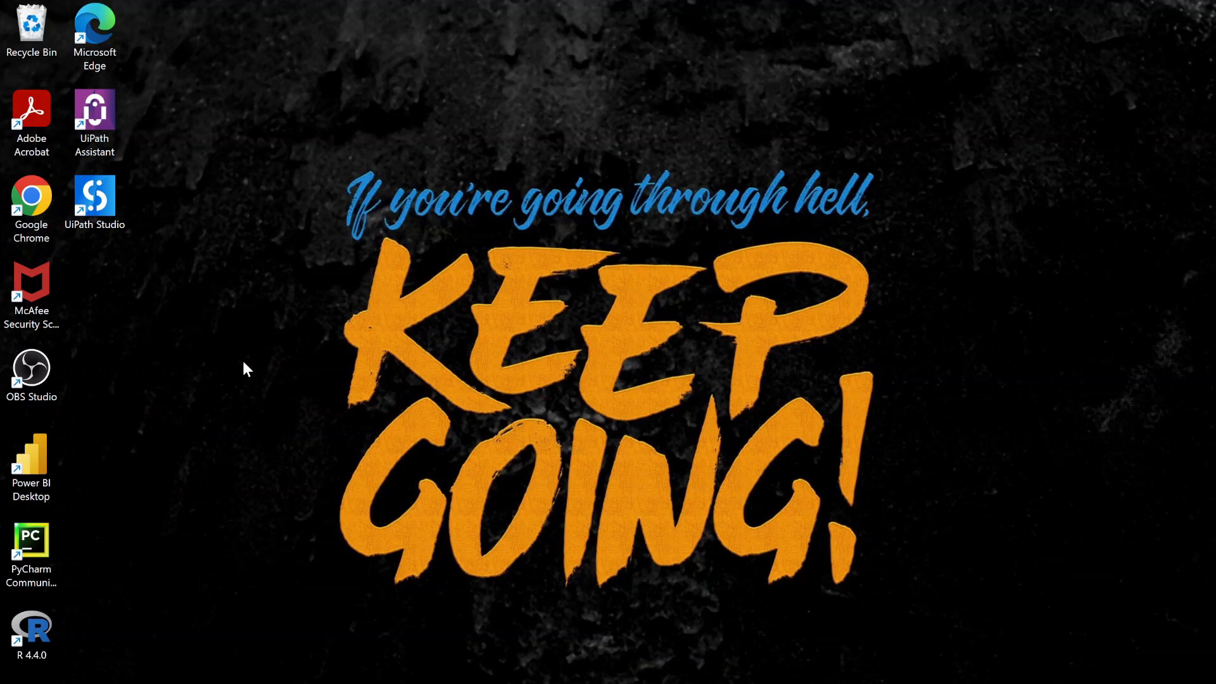
- Launch Chrome and search Google for 'anaconda navigator download'
double_click(37, 212)
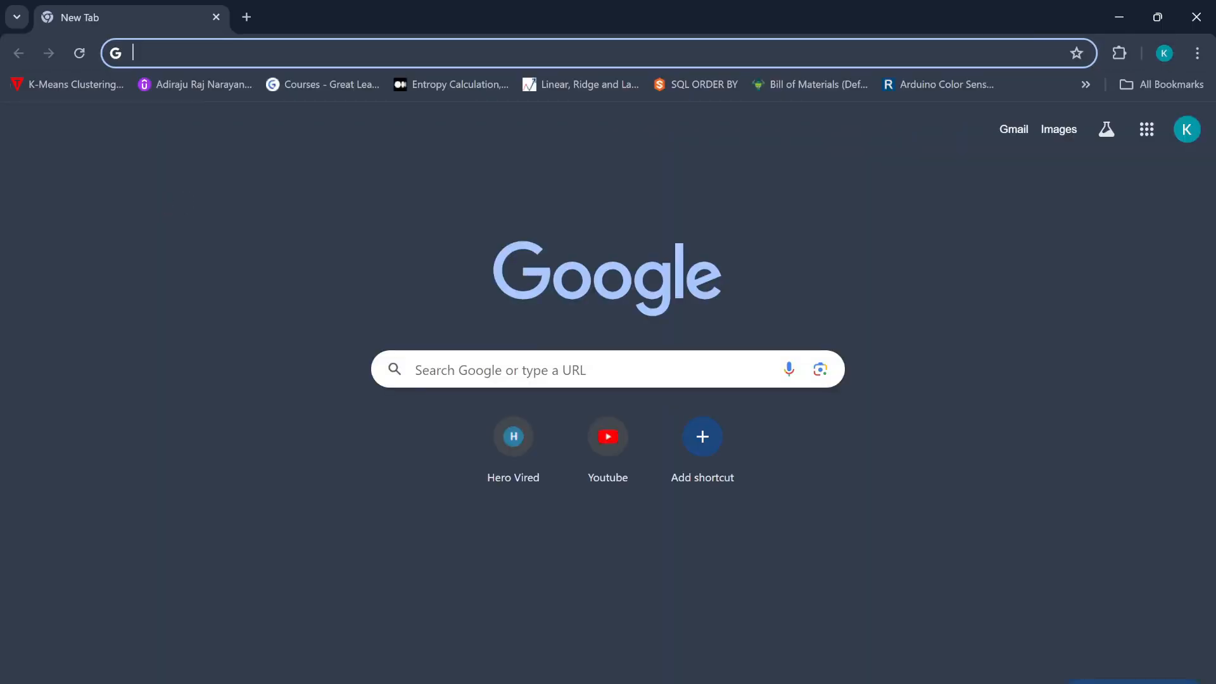
type("ana")
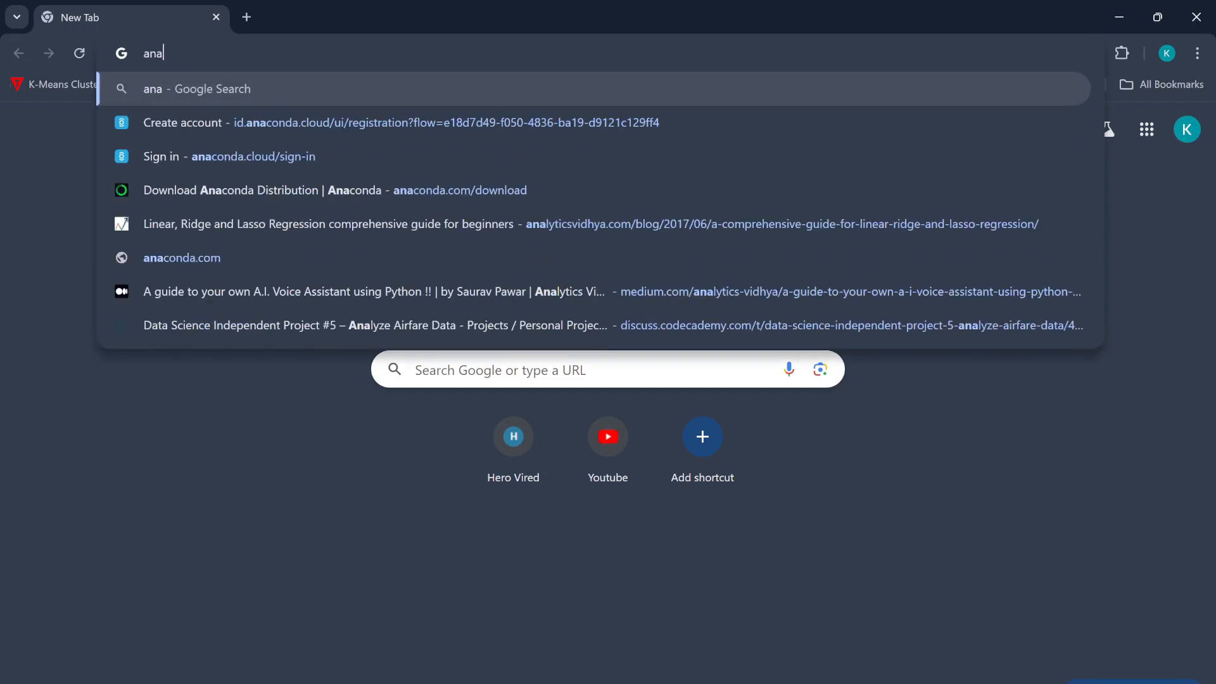
type("conda ")
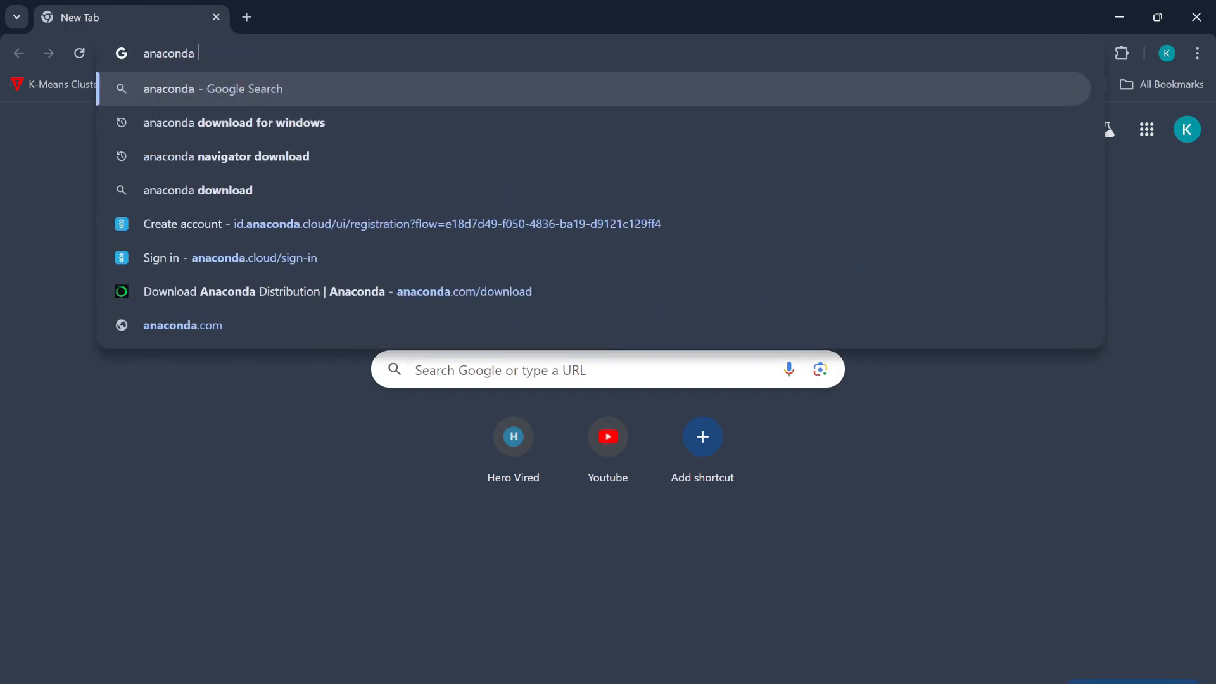
type("na")
type("vigator")
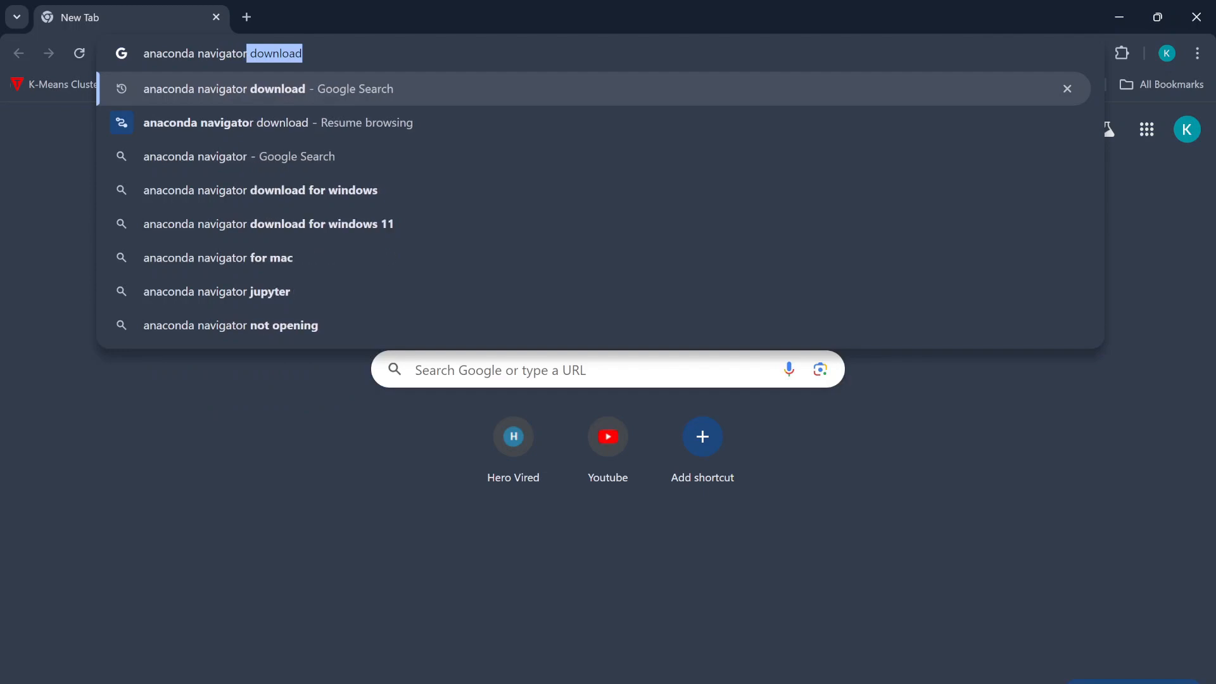
key("BackSpace")
type("download")
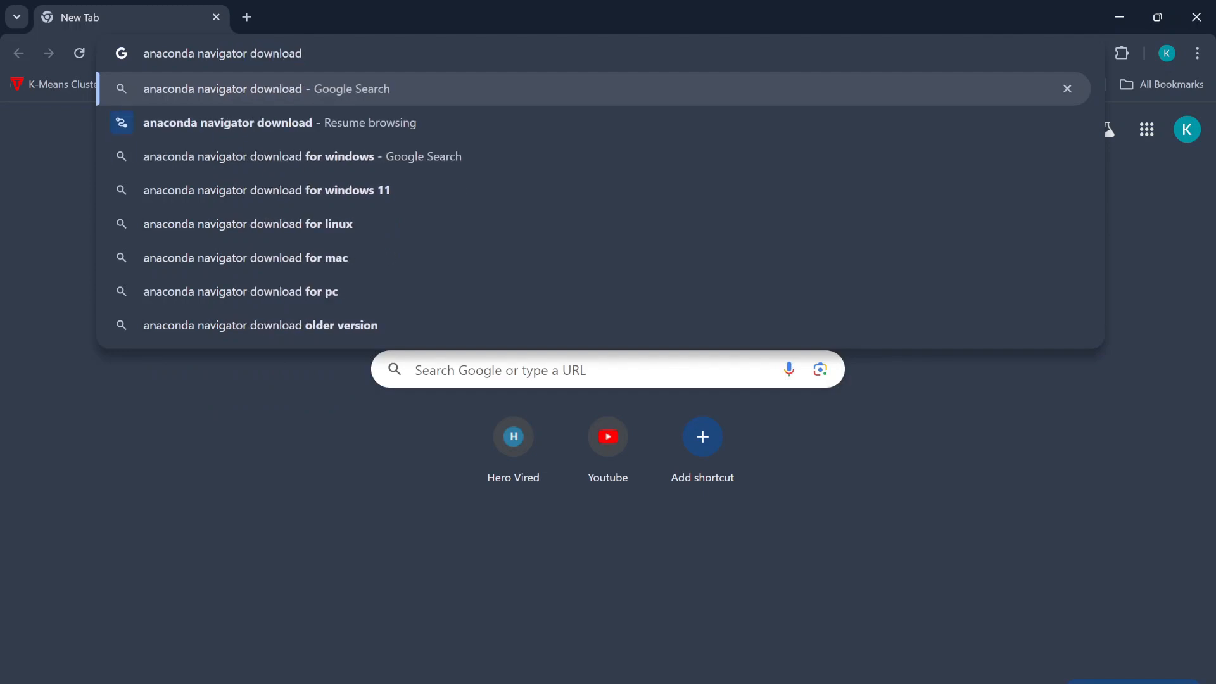
key("Return")
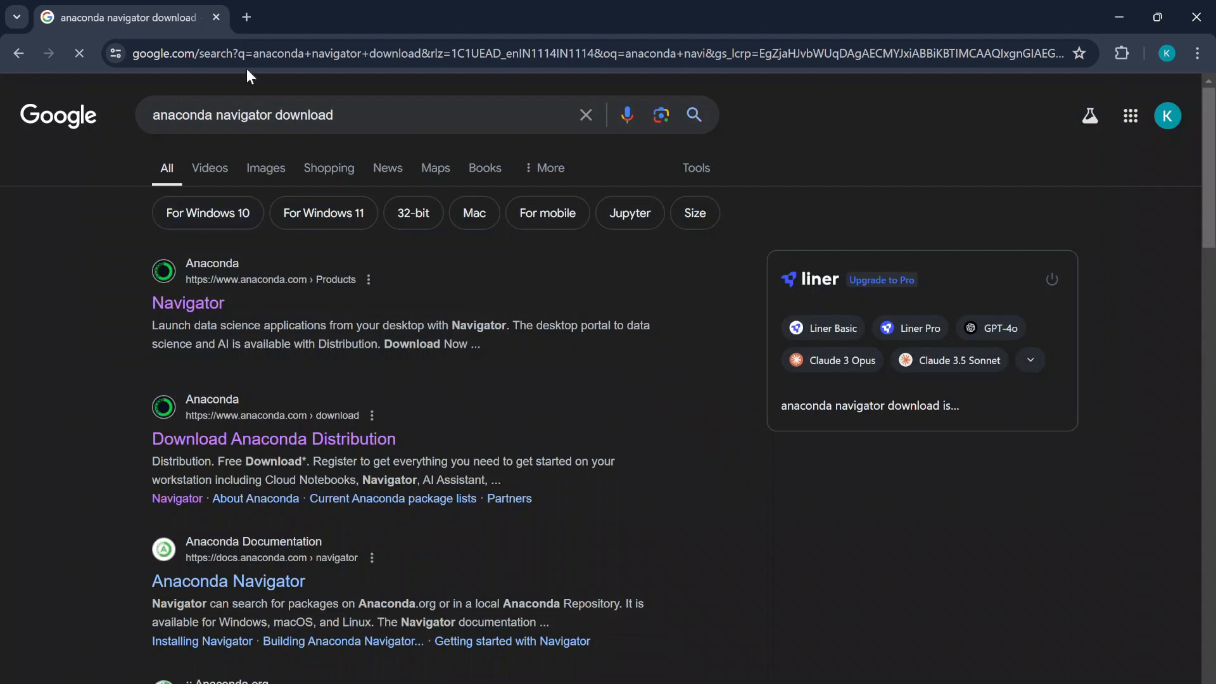
- Open the Download Anaconda Distribution result and sign in with the first Google account
left_click(249, 447)
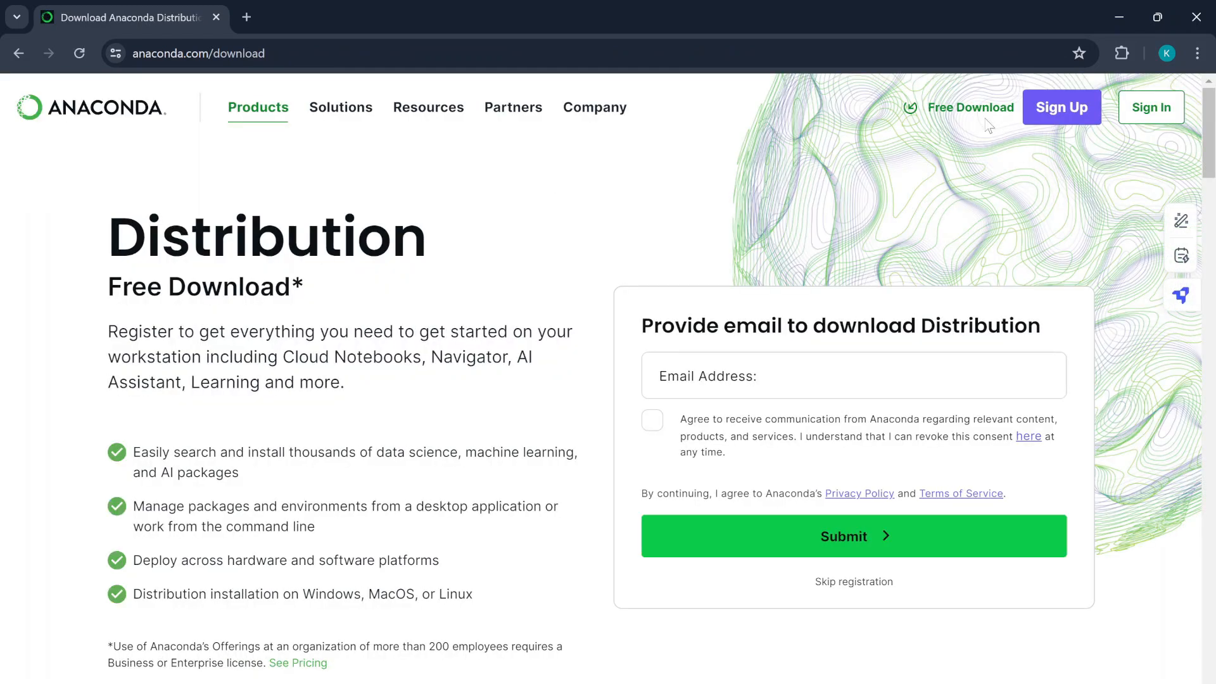
left_click(1151, 108)
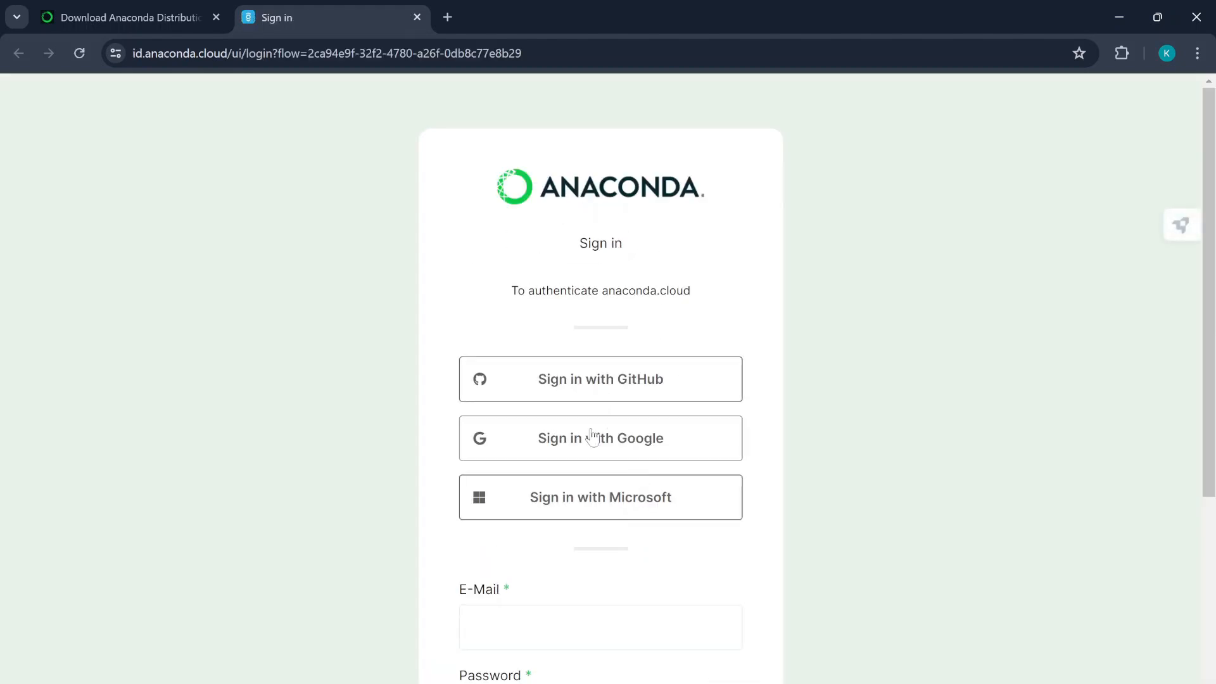
left_click(599, 441)
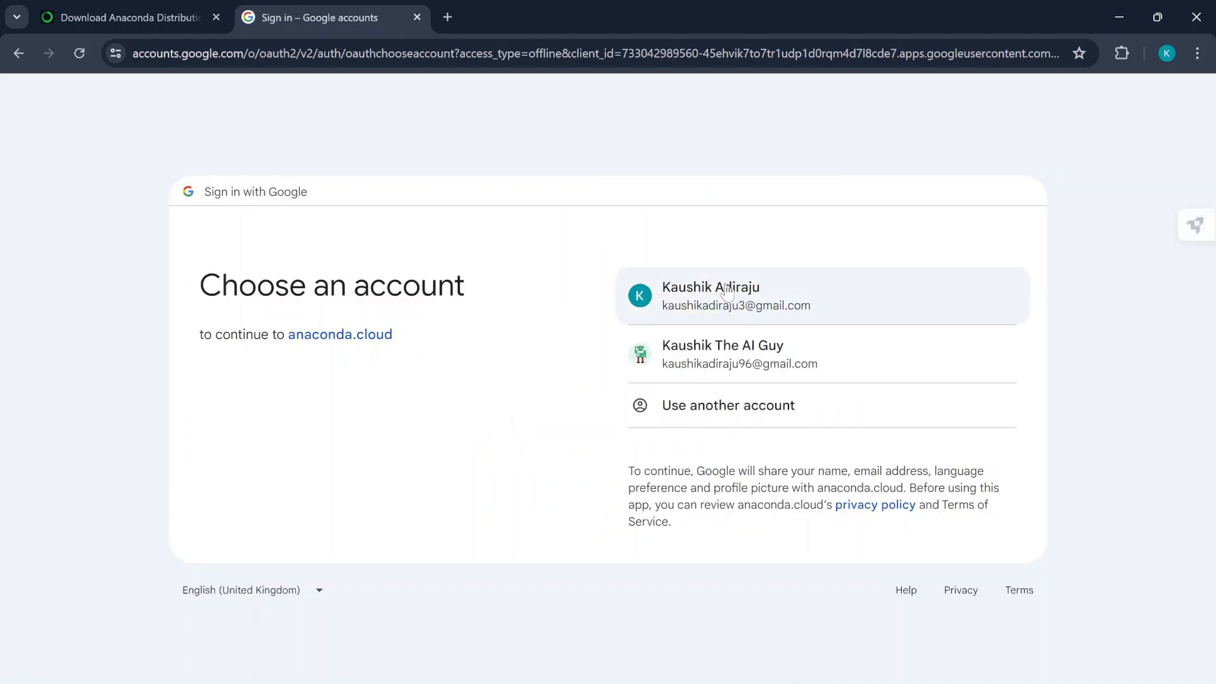
left_click(726, 292)
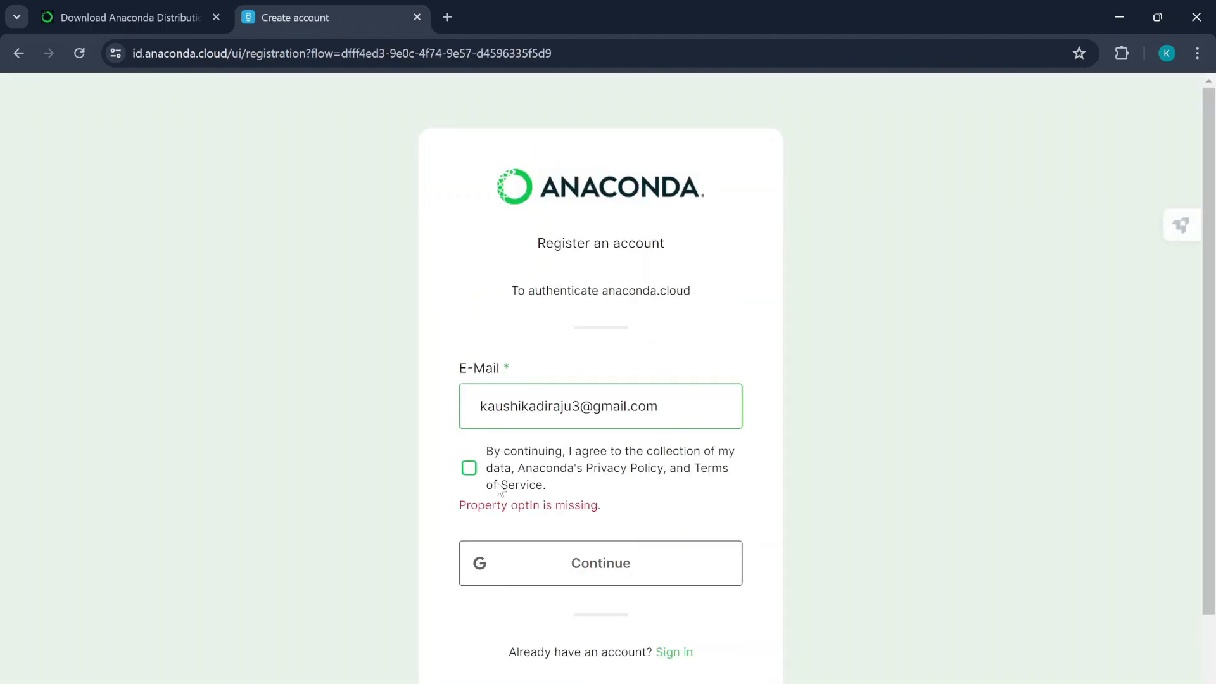
- Agree to Anaconda's data collection terms, continue registering, and return to the download tab
left_click(470, 471)
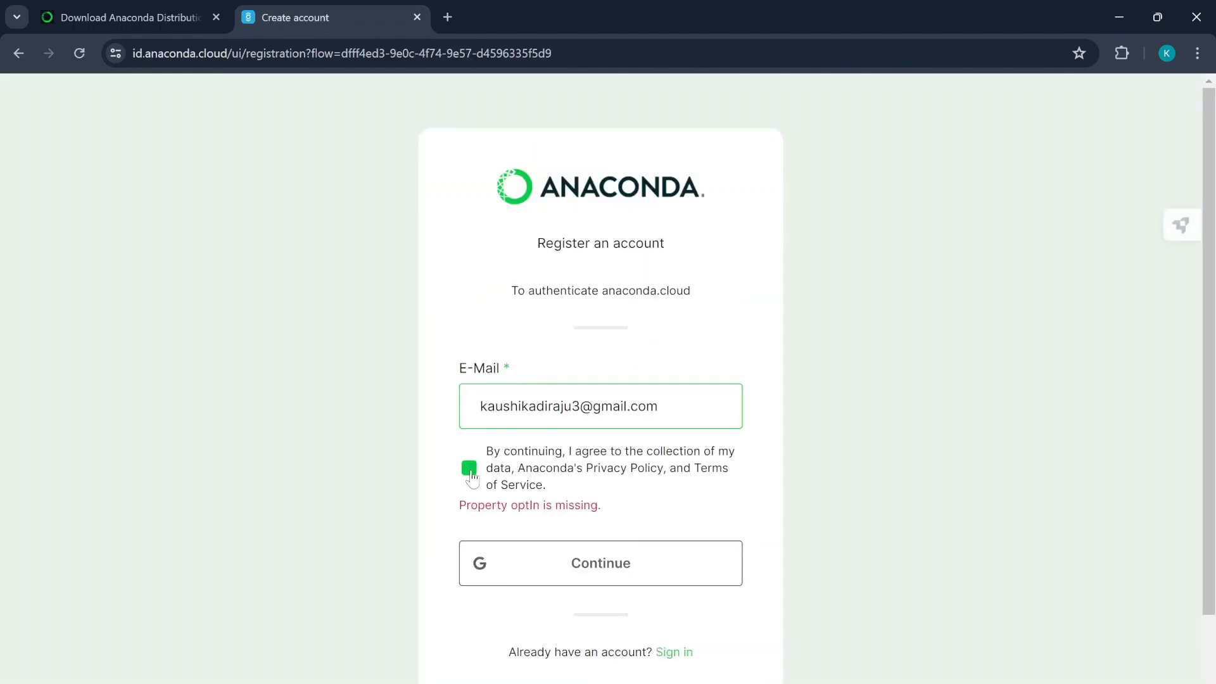
left_click(628, 586)
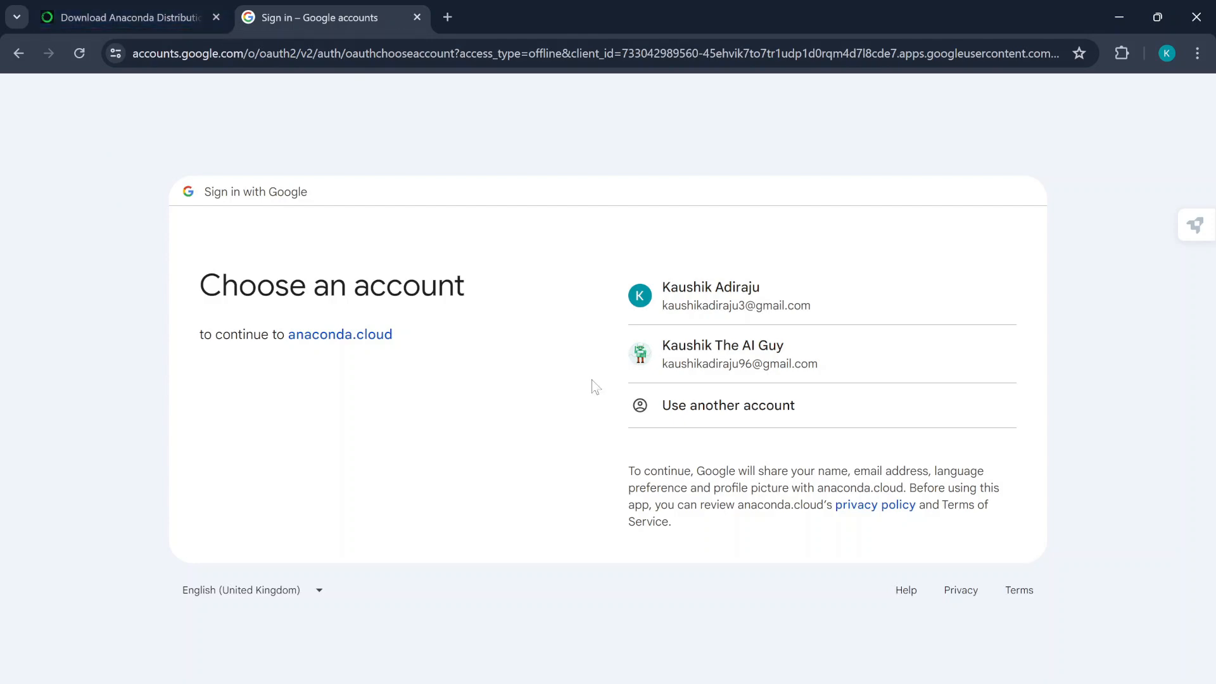
left_click(127, 17)
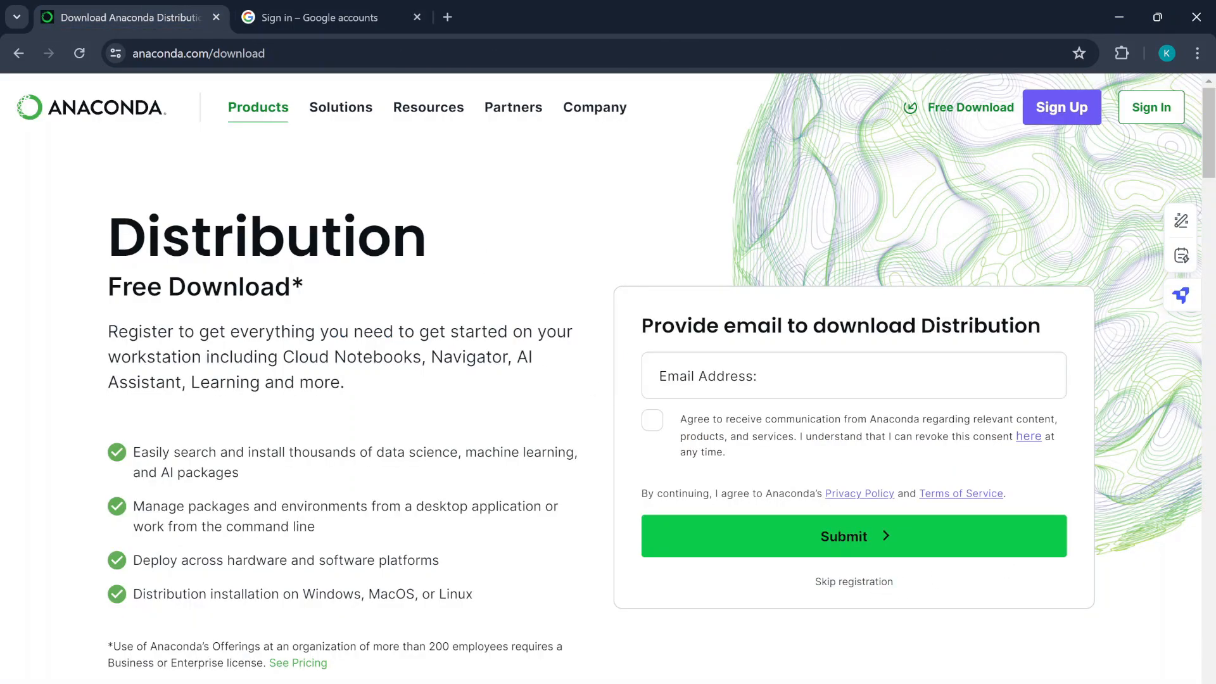
- Enter an e-mail address, tick the communication consent box, and submit the form
left_click(823, 376)
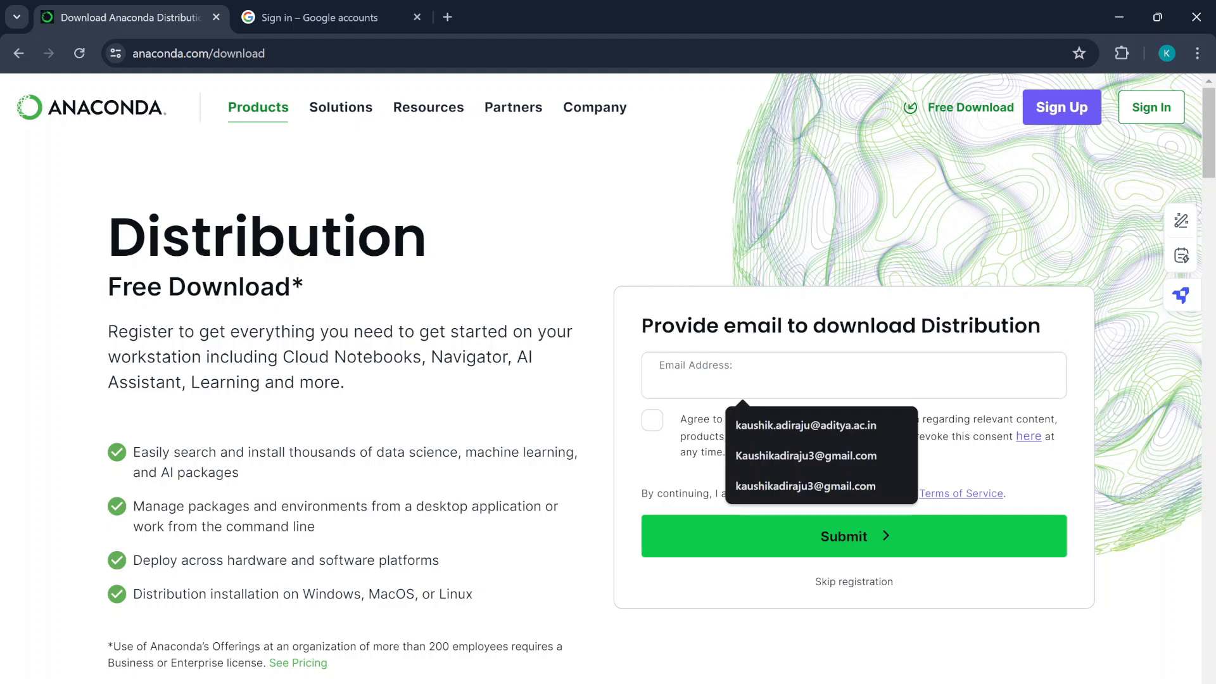
left_click(789, 244)
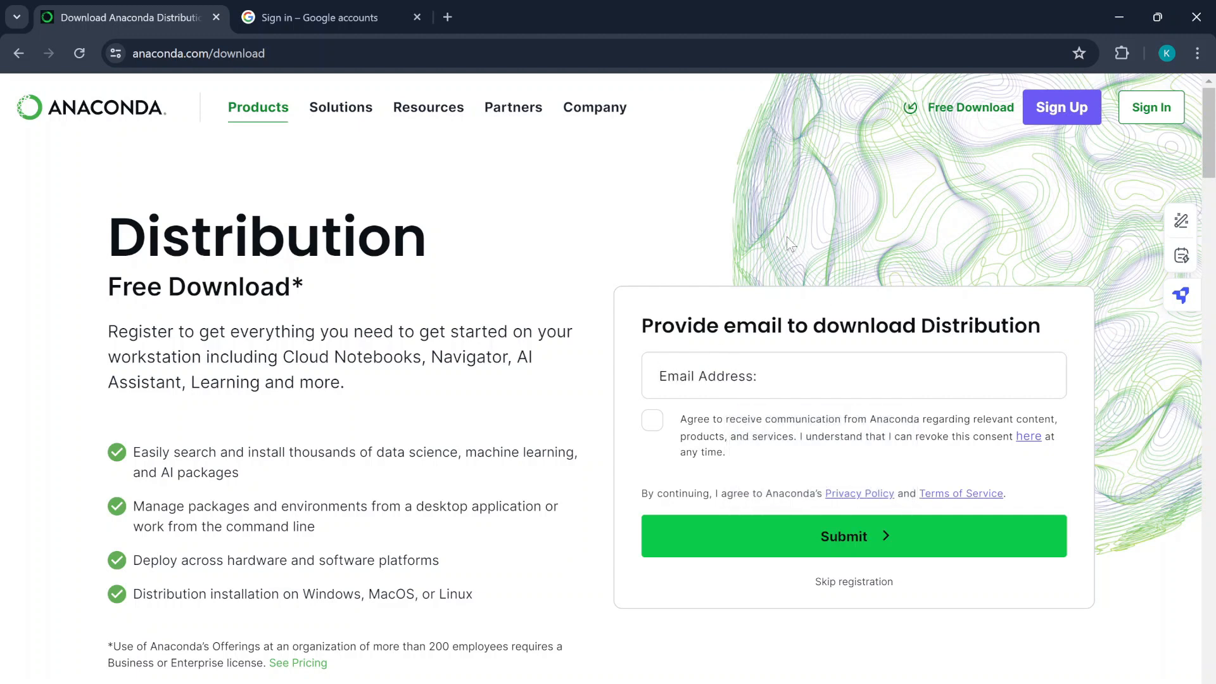
left_click(817, 376)
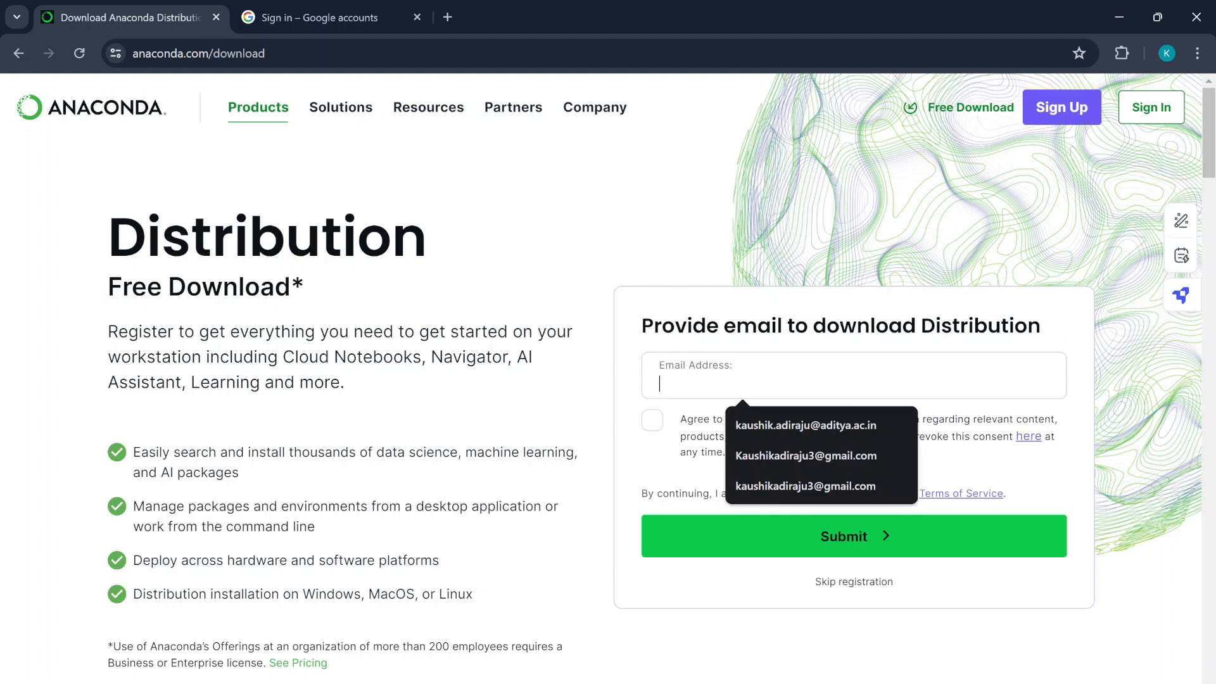
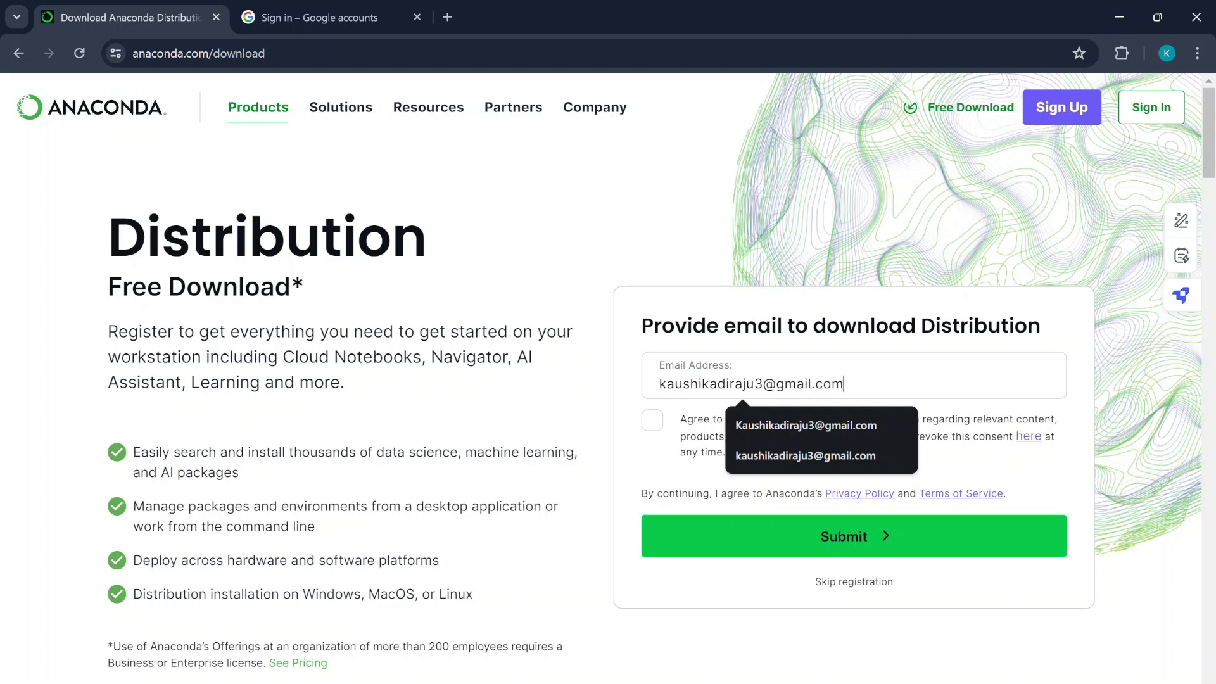
left_click(656, 431)
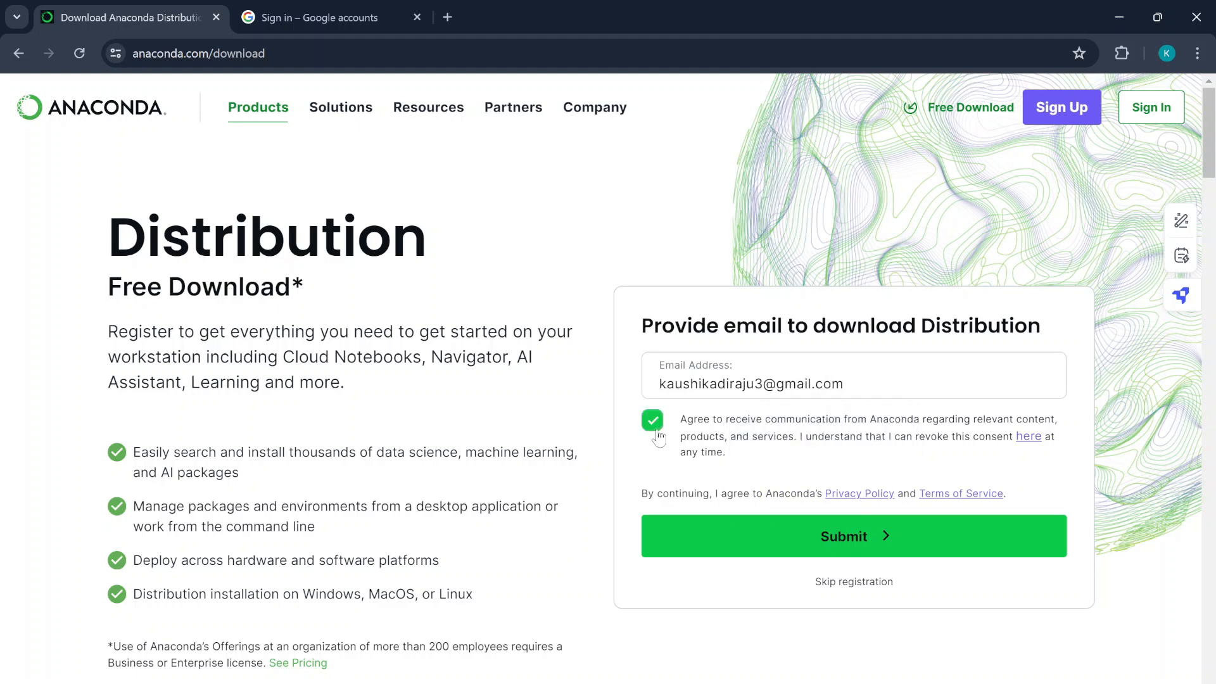
left_click(865, 543)
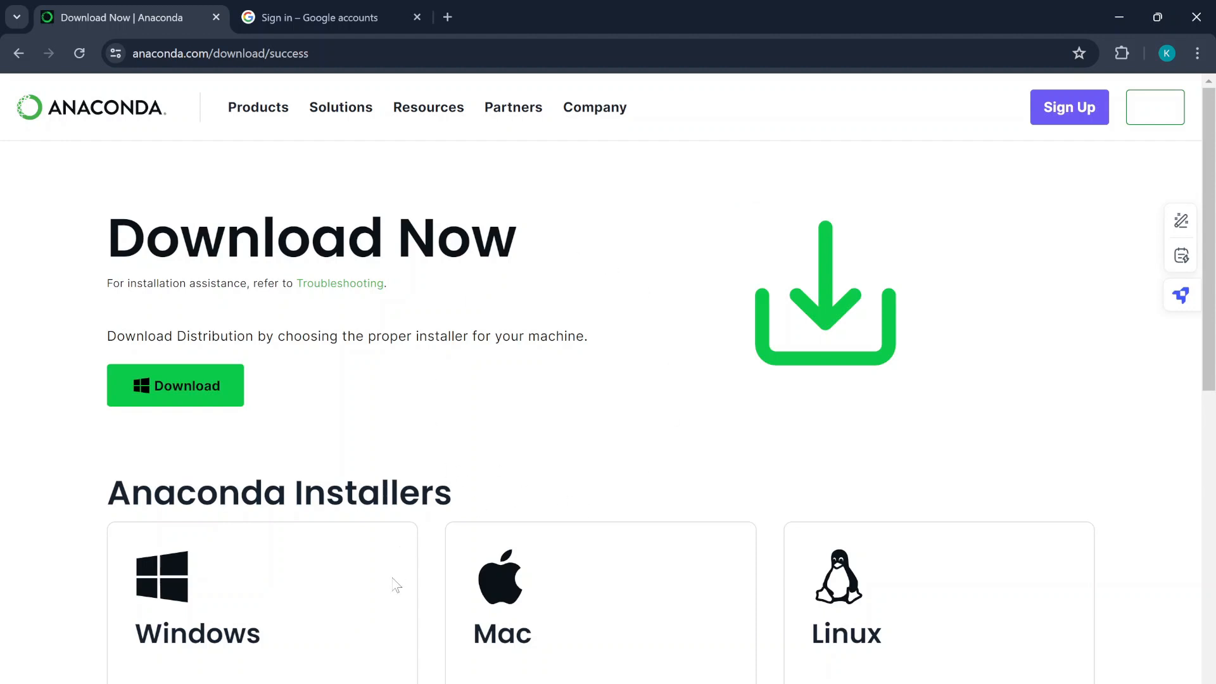
- Download the Windows 64-Bit Graphical Installer (912.3M) from the Anaconda Installers list
scroll(393, 580, "down", 3)
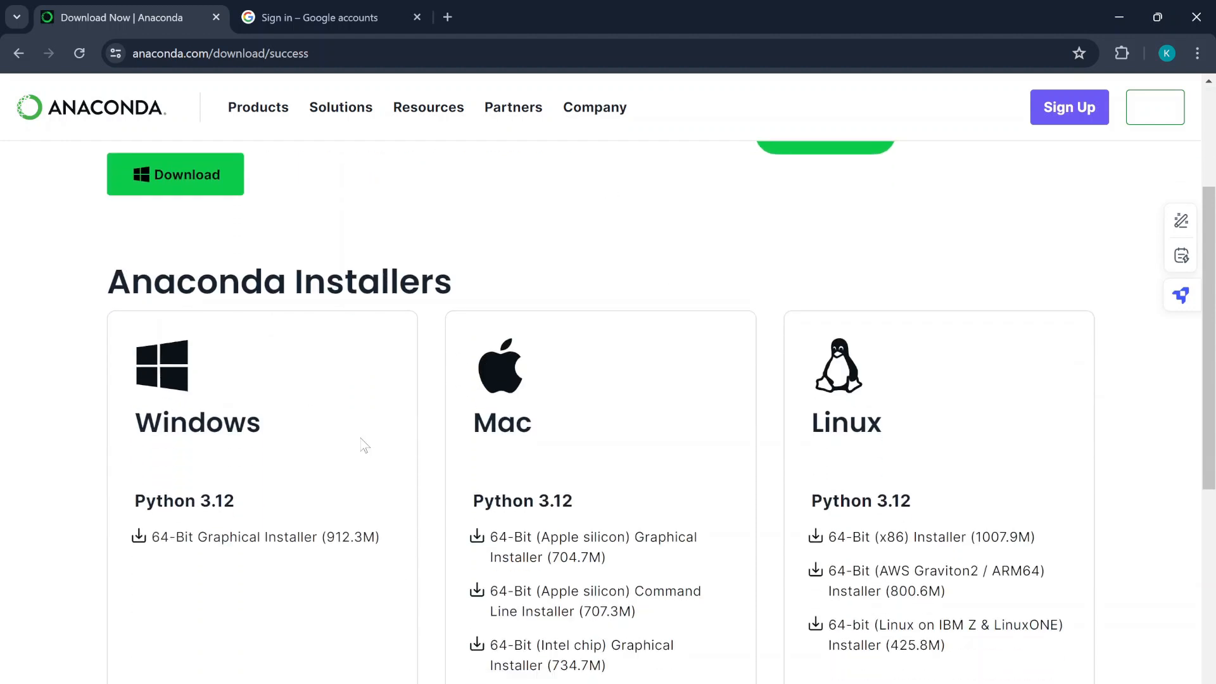
scroll(360, 441, "down", 1)
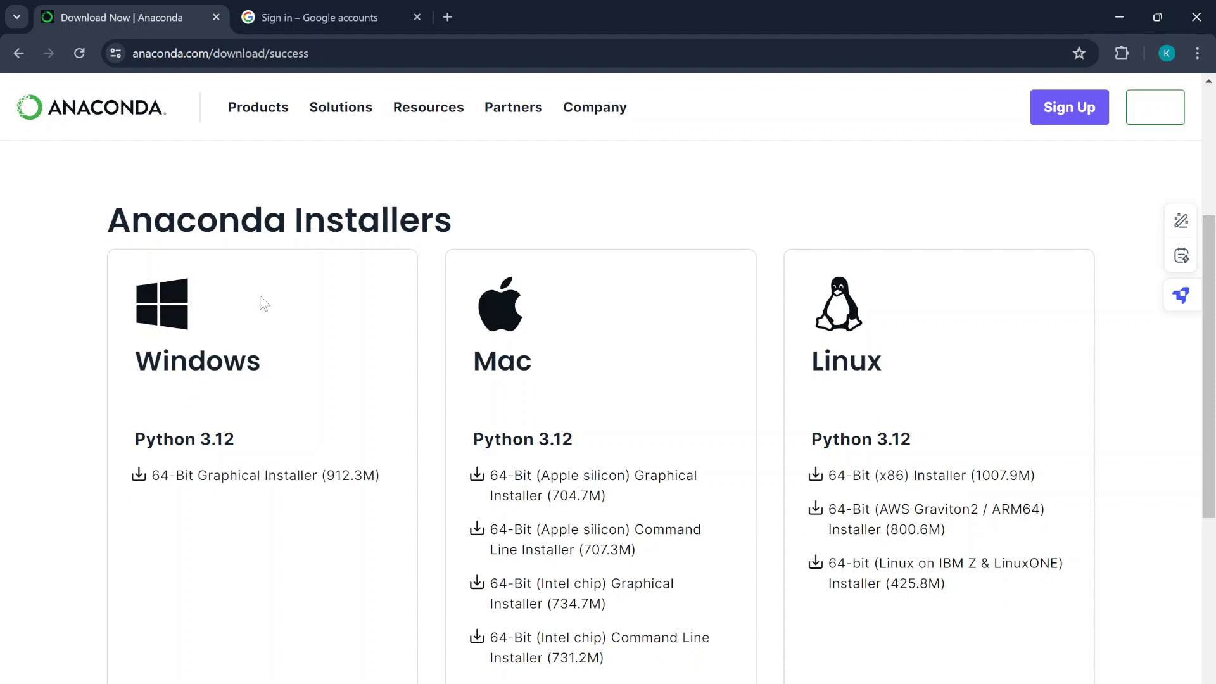
scroll(261, 298, "up", 3)
scroll(261, 297, "down", 1)
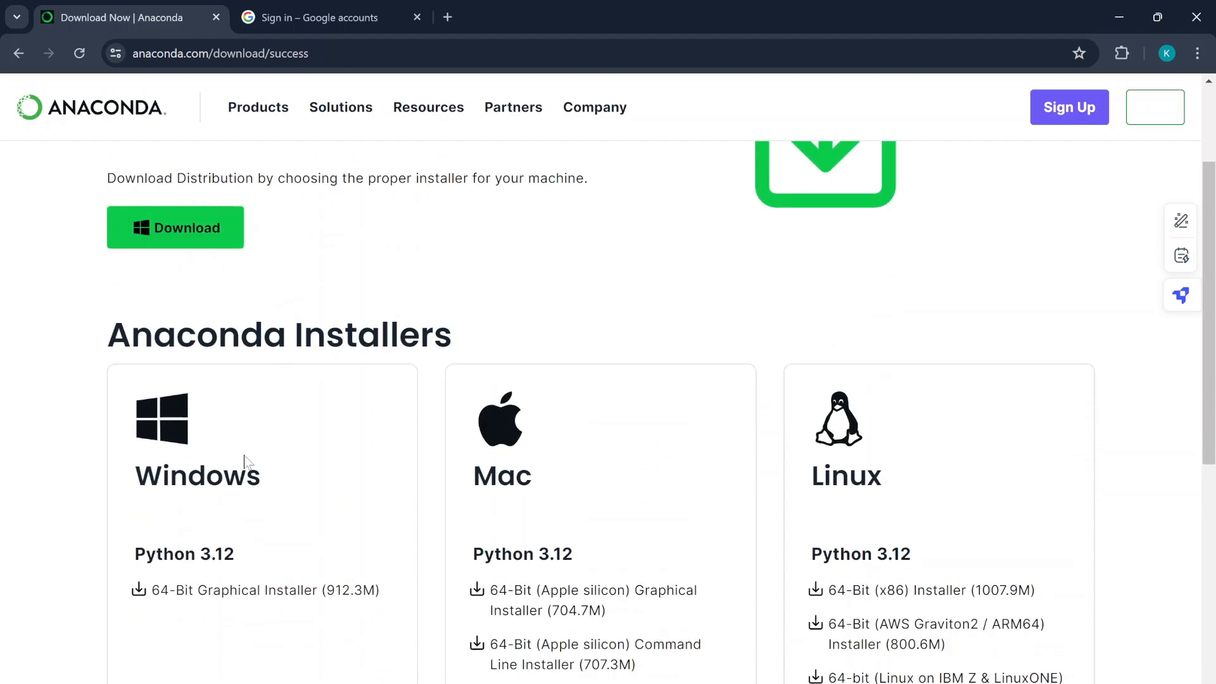
left_click(164, 229)
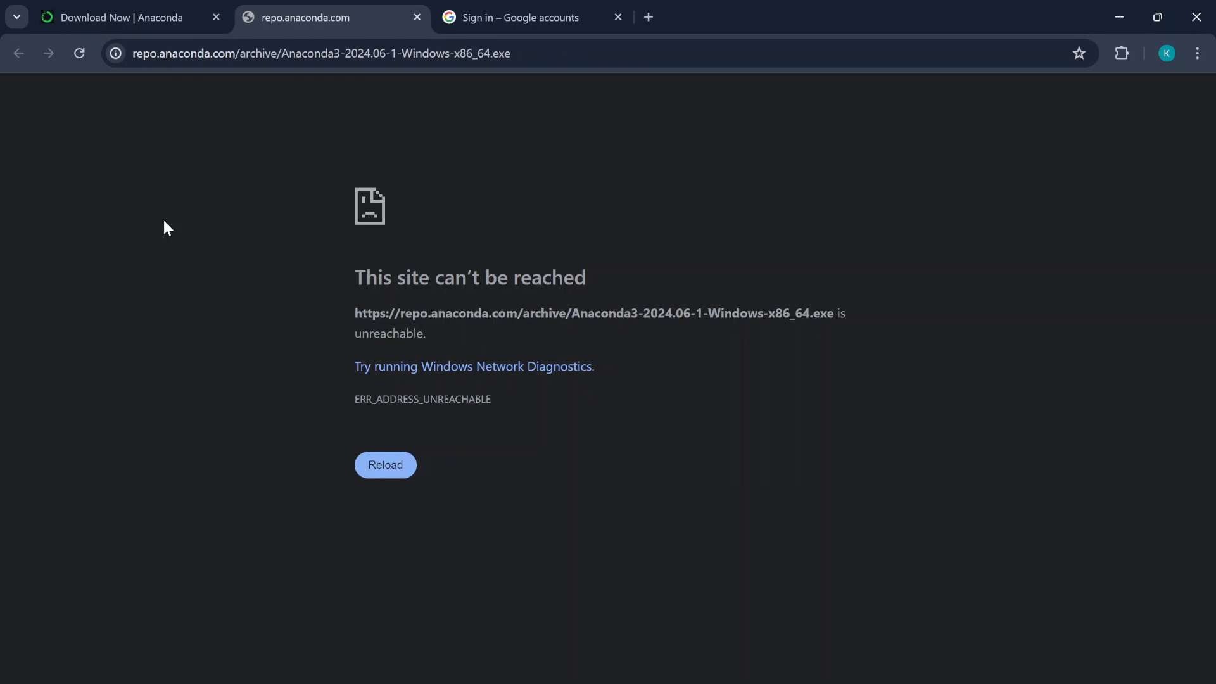
- Reload the unreachable installer page, switch to the Google sign-in tab, and minimize Chrome
left_click(385, 465)
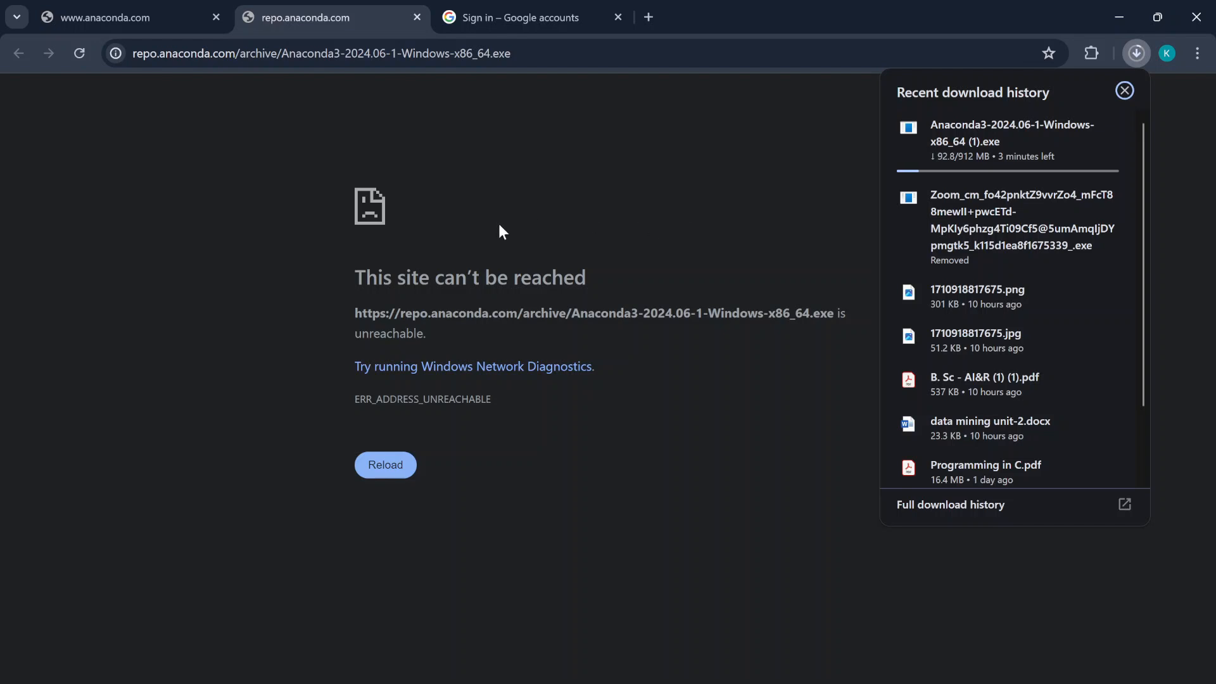
left_click(515, 8)
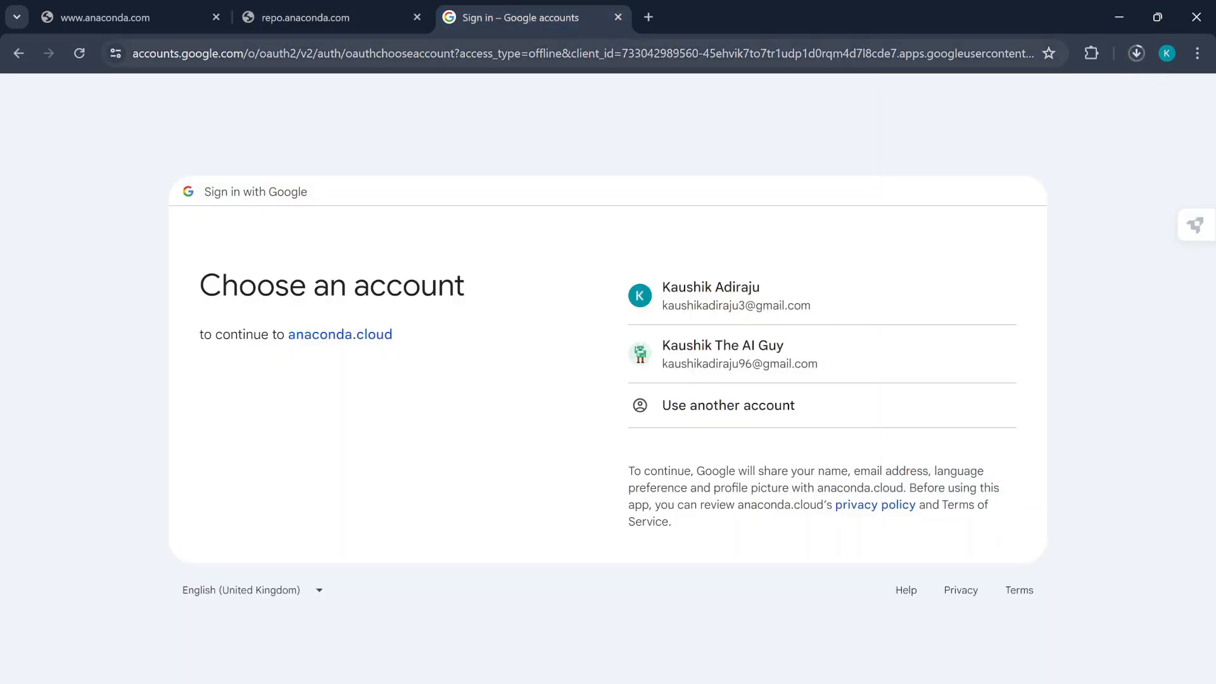
left_click(1118, 17)
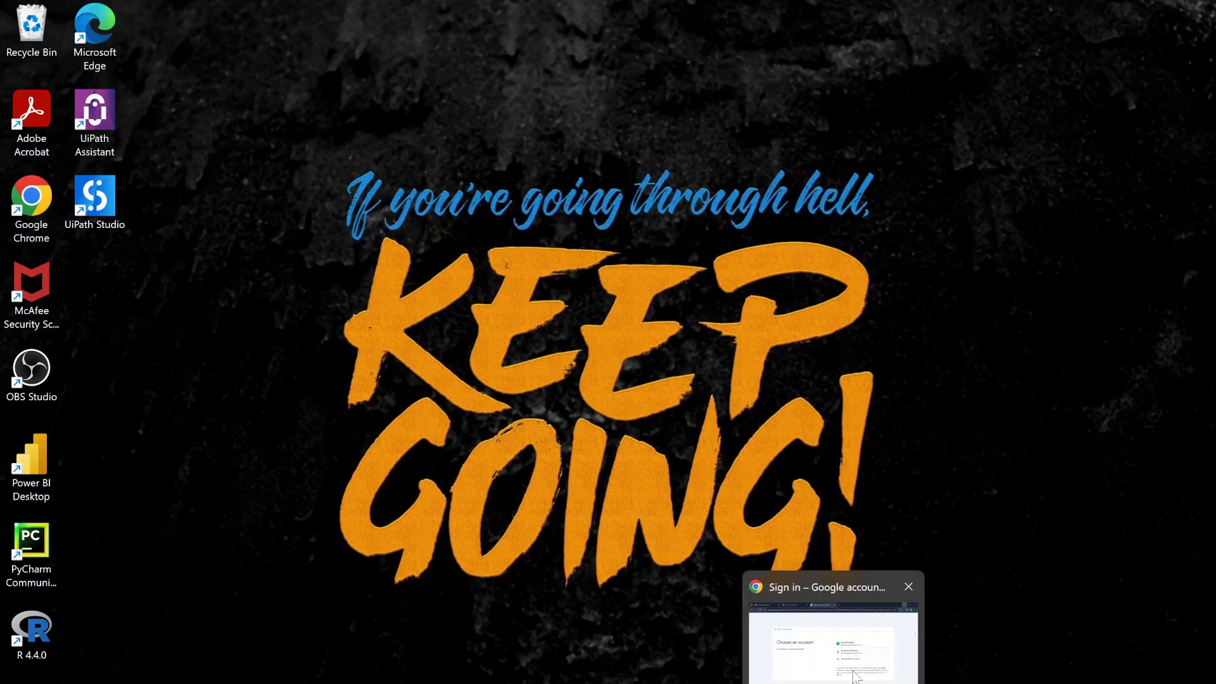
- Restore Chrome and run the Anaconda3-2024.06-1 installer once it finishes downloading
left_click(856, 673)
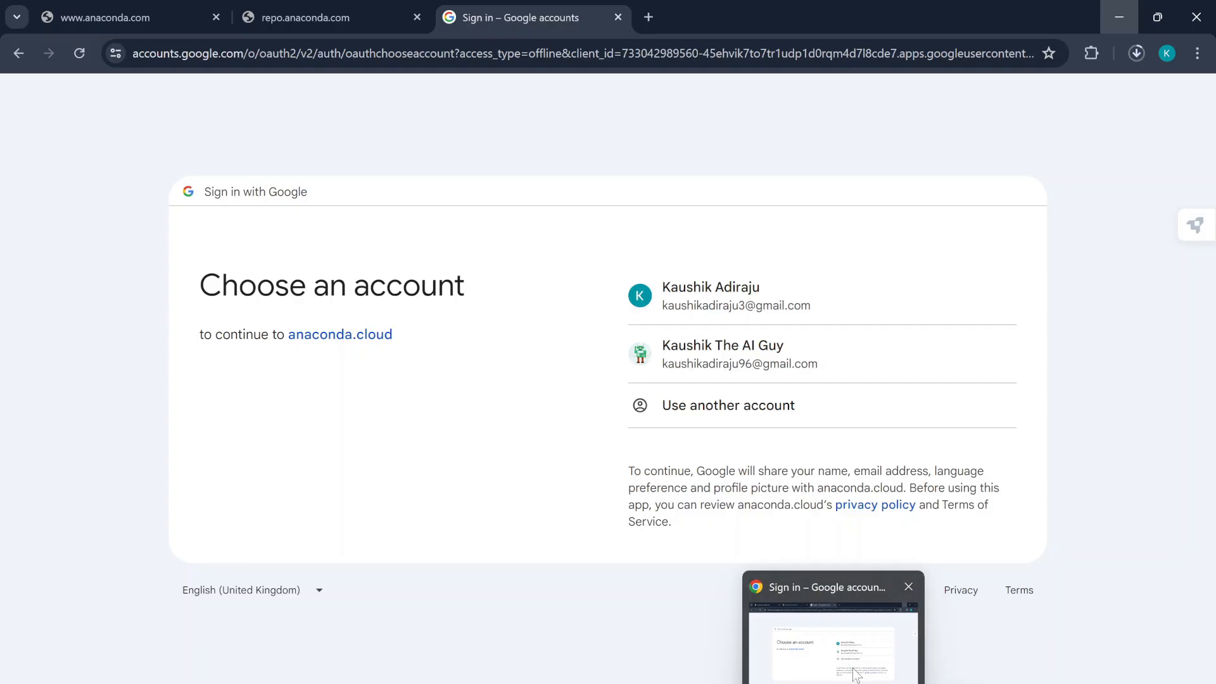
left_click(1134, 55)
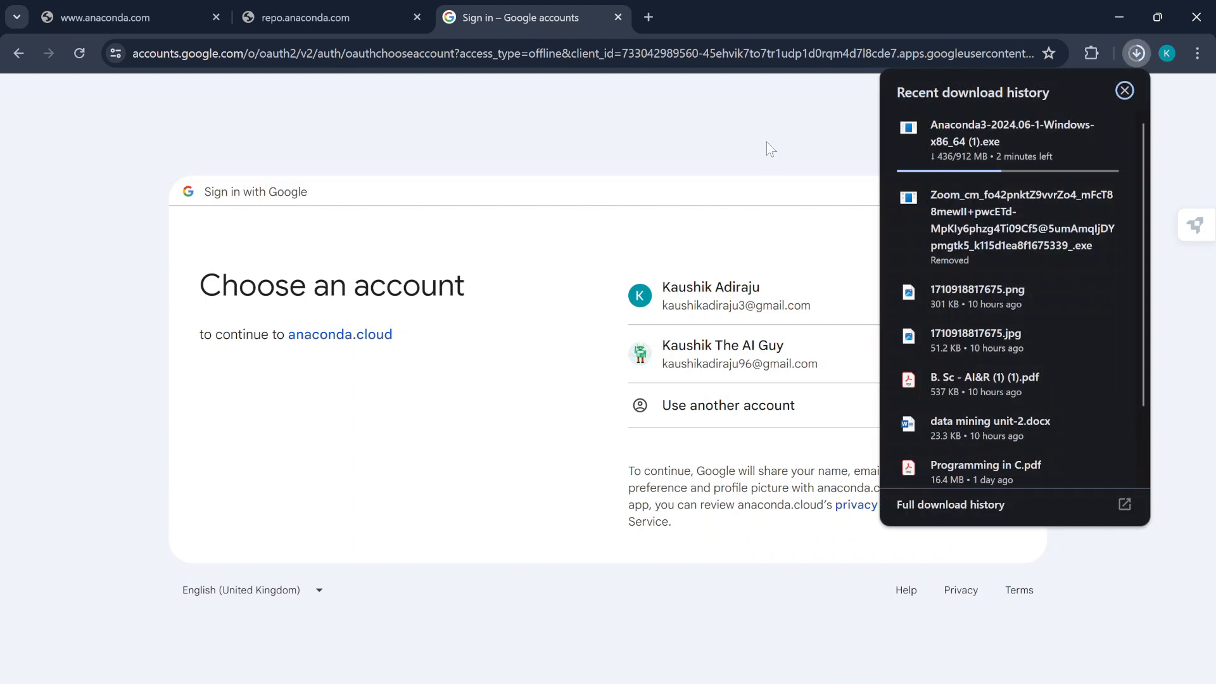
left_click(1119, 17)
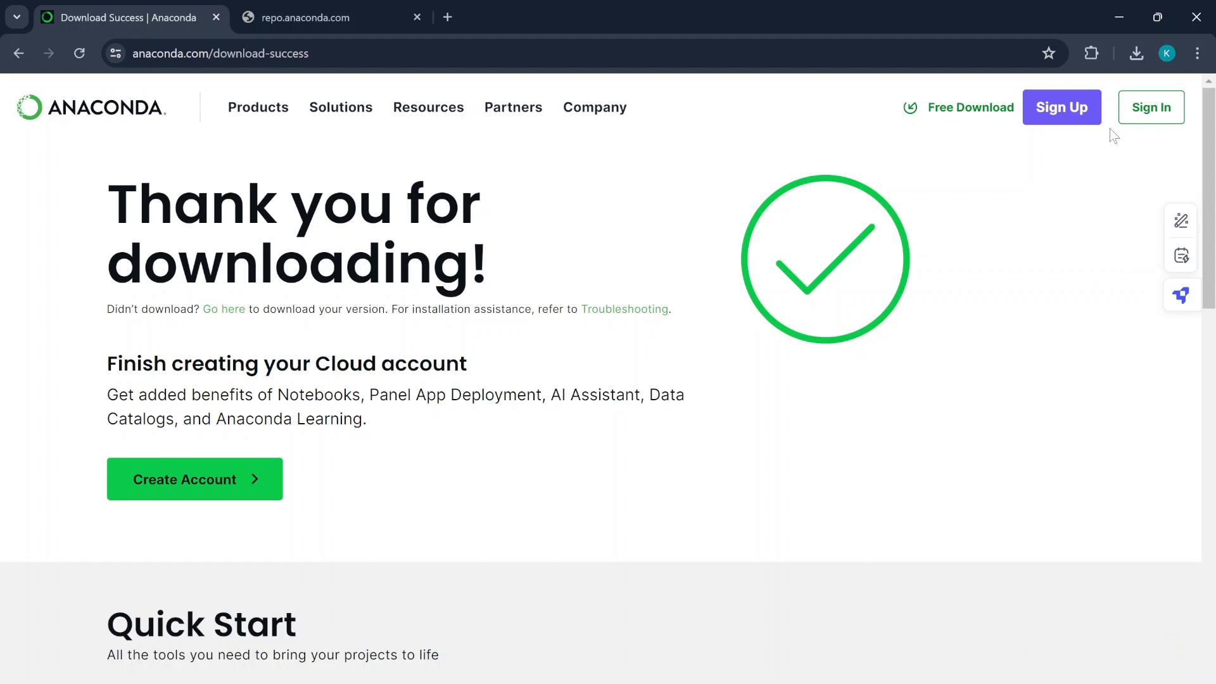
left_click(1137, 53)
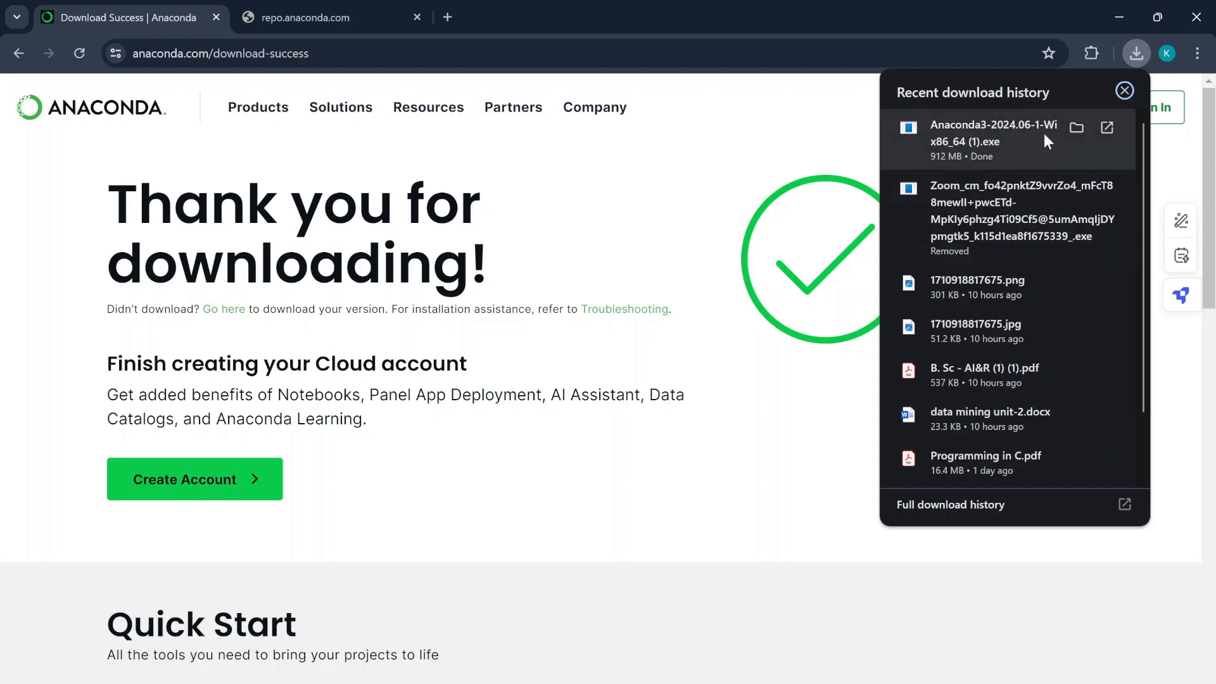
left_click(1046, 133)
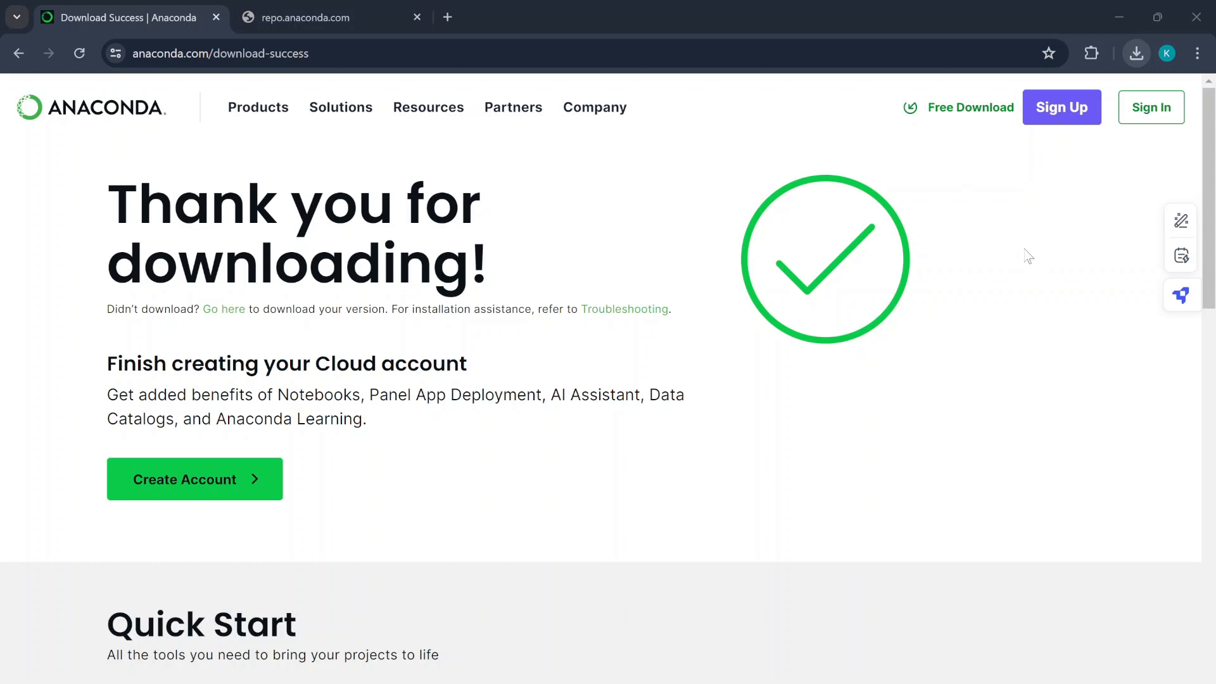
- Pass the Welcome page, accept the license agreement, and keep the Just Me install type
left_click(1024, 249)
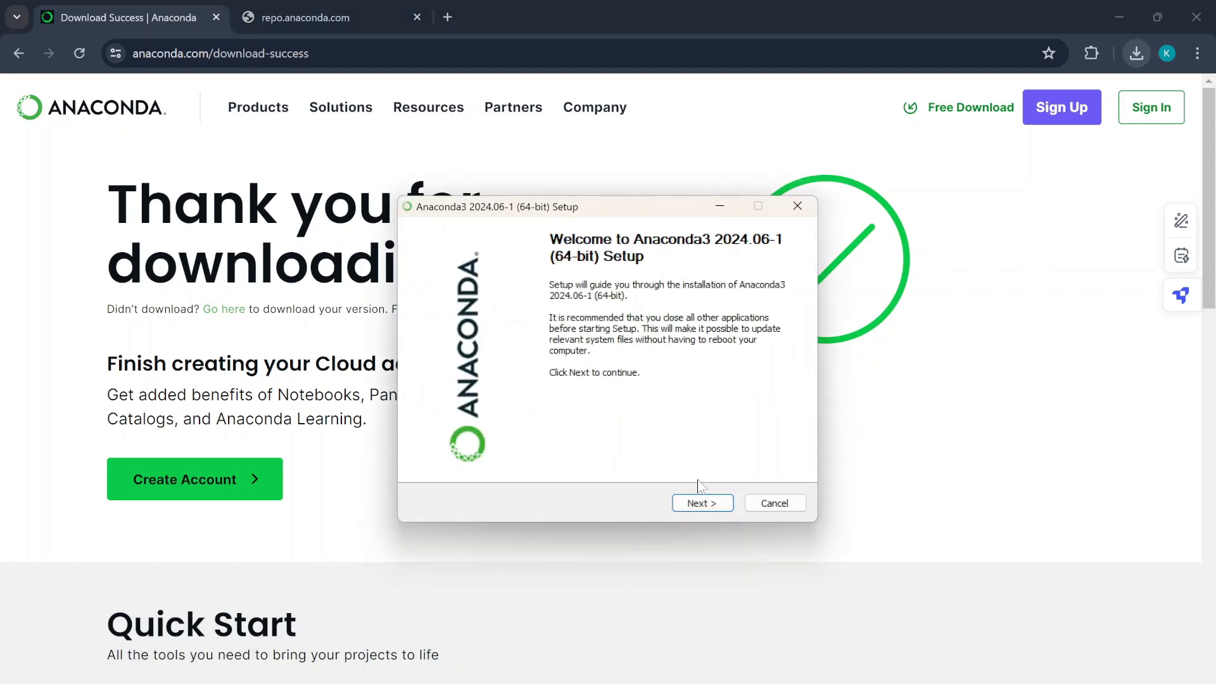
left_click(699, 505)
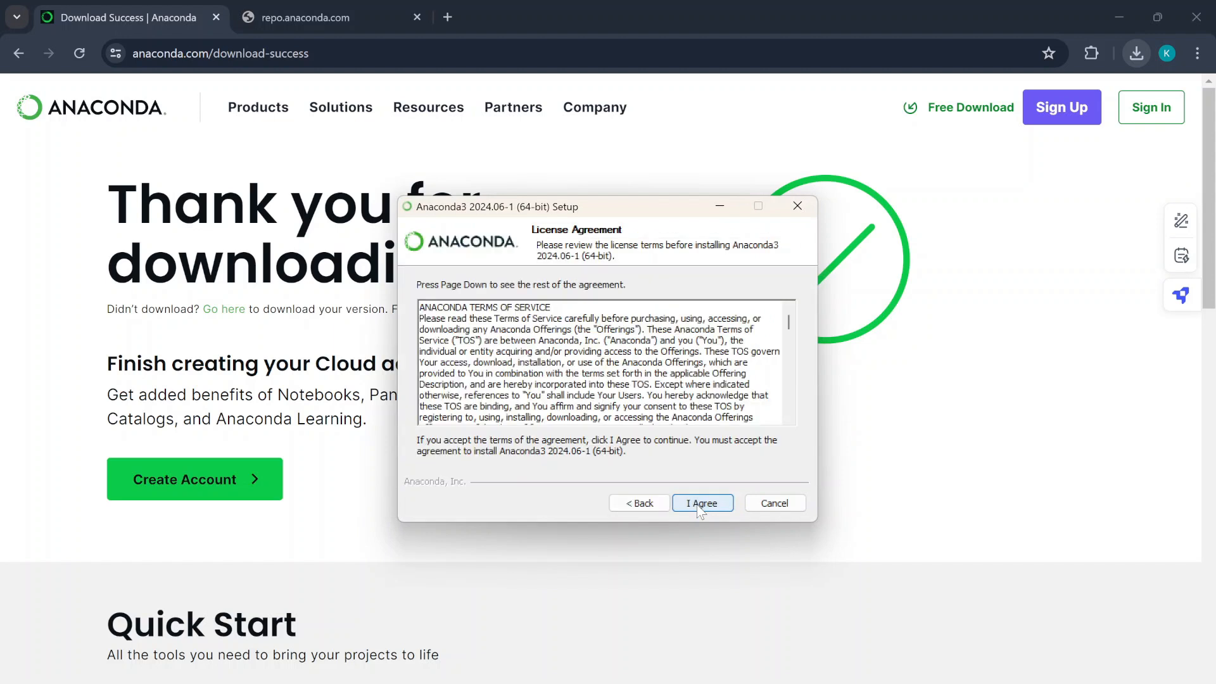
left_click(699, 506)
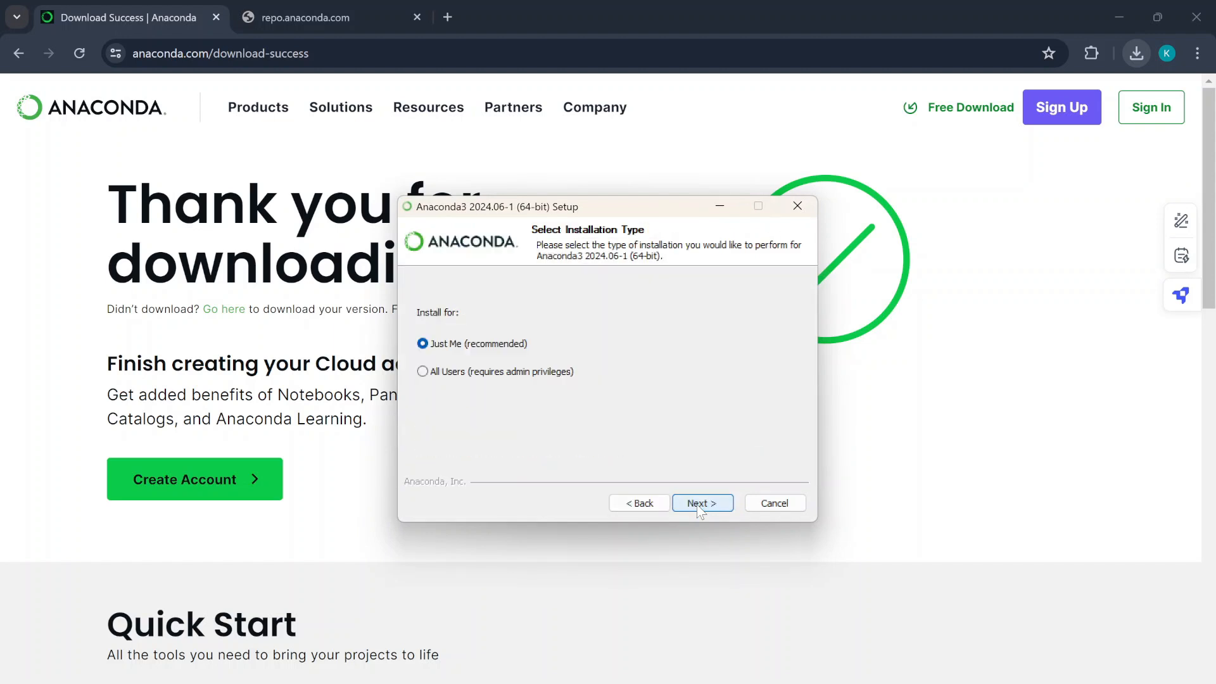
left_click(724, 501)
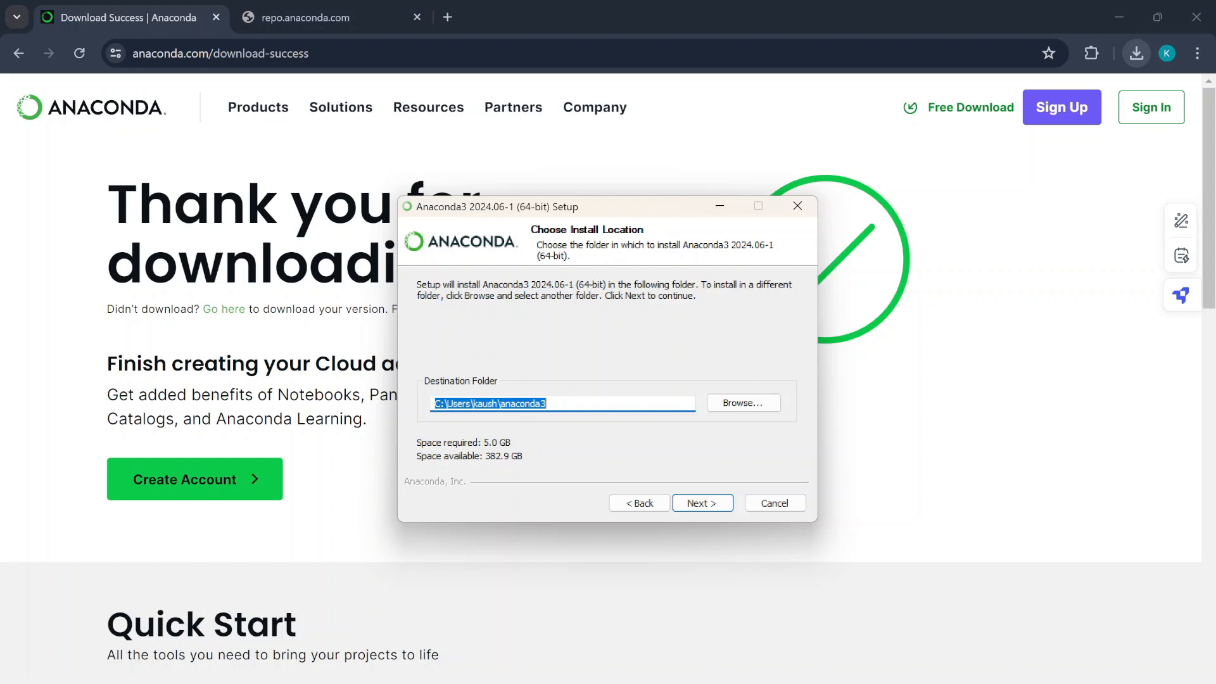
- Browse to the user's home folder as the install destination and proceed to advanced options
left_click(737, 409)
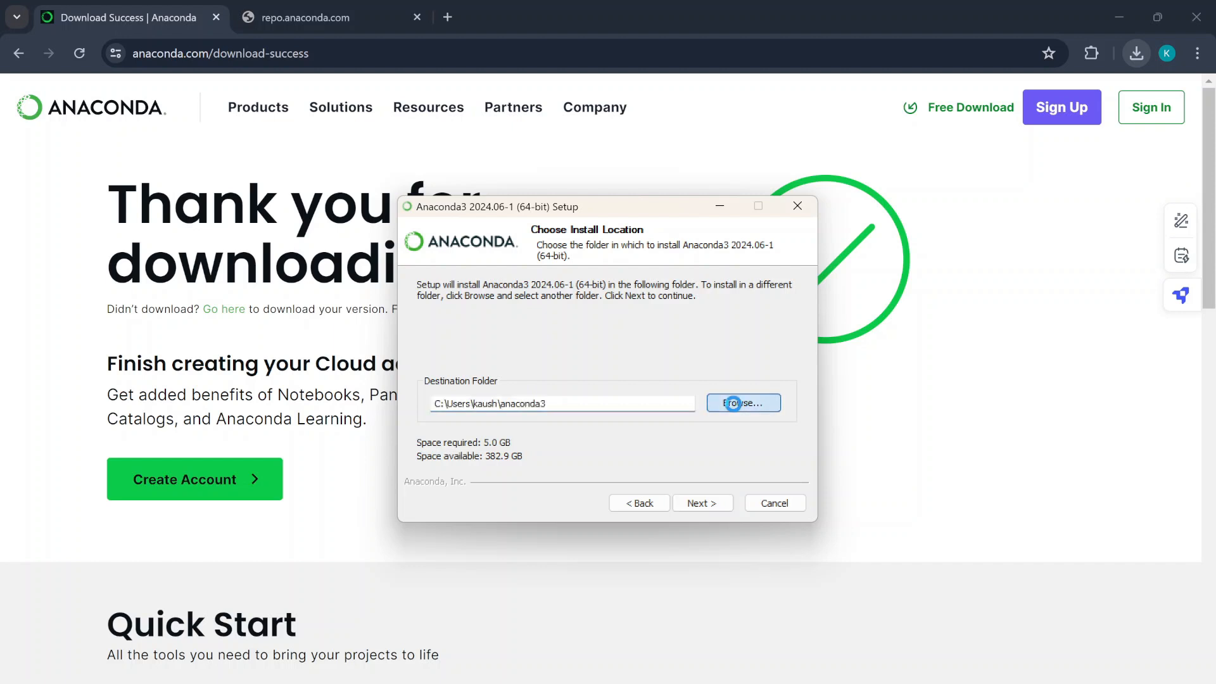
scroll(602, 408, "down", 1)
scroll(600, 408, "up", 1)
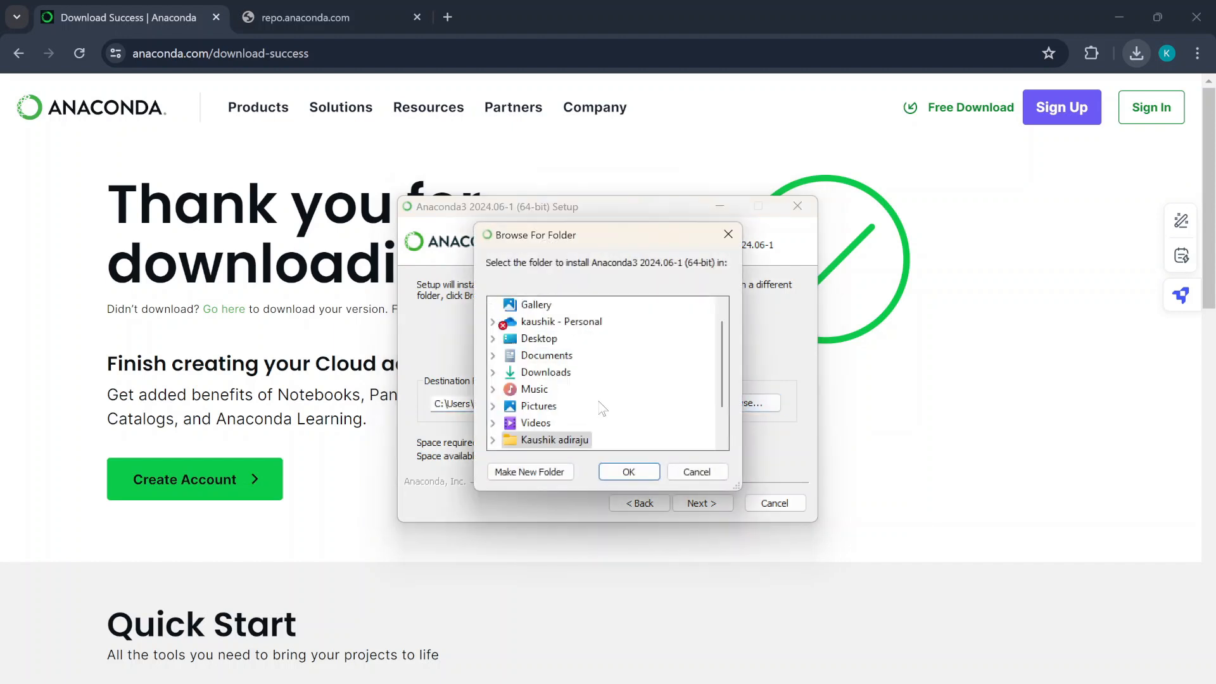
scroll(600, 407, "down", 1)
scroll(601, 408, "up", 1)
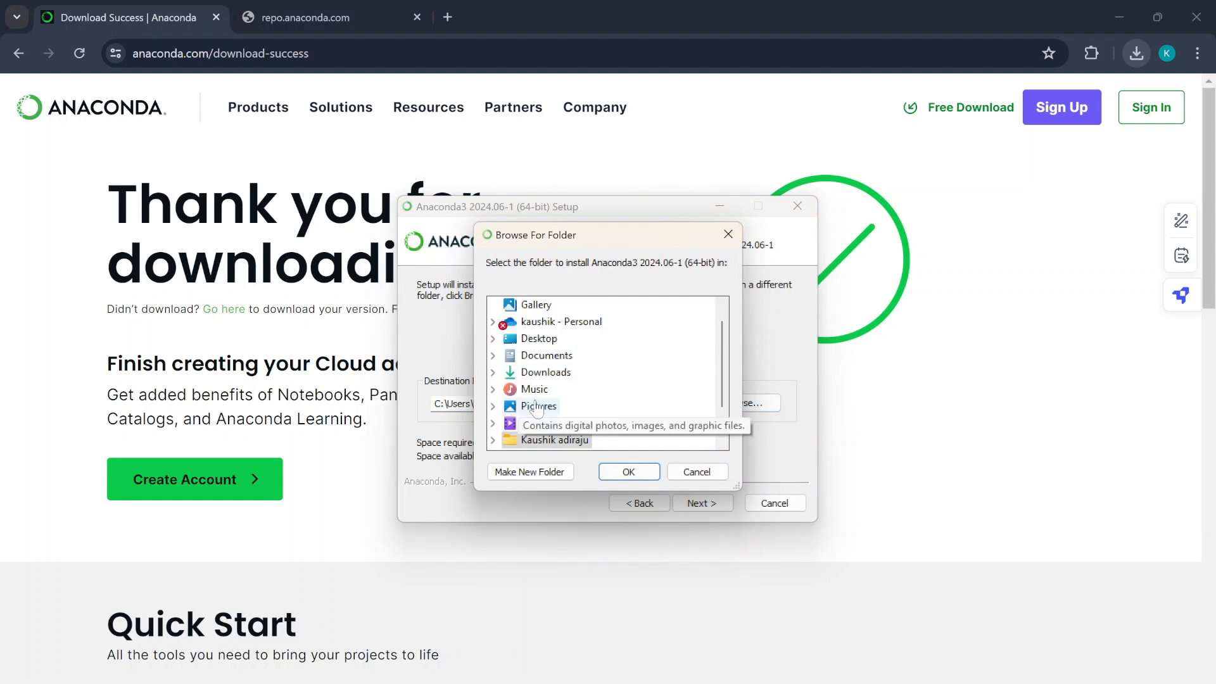
left_click(629, 472)
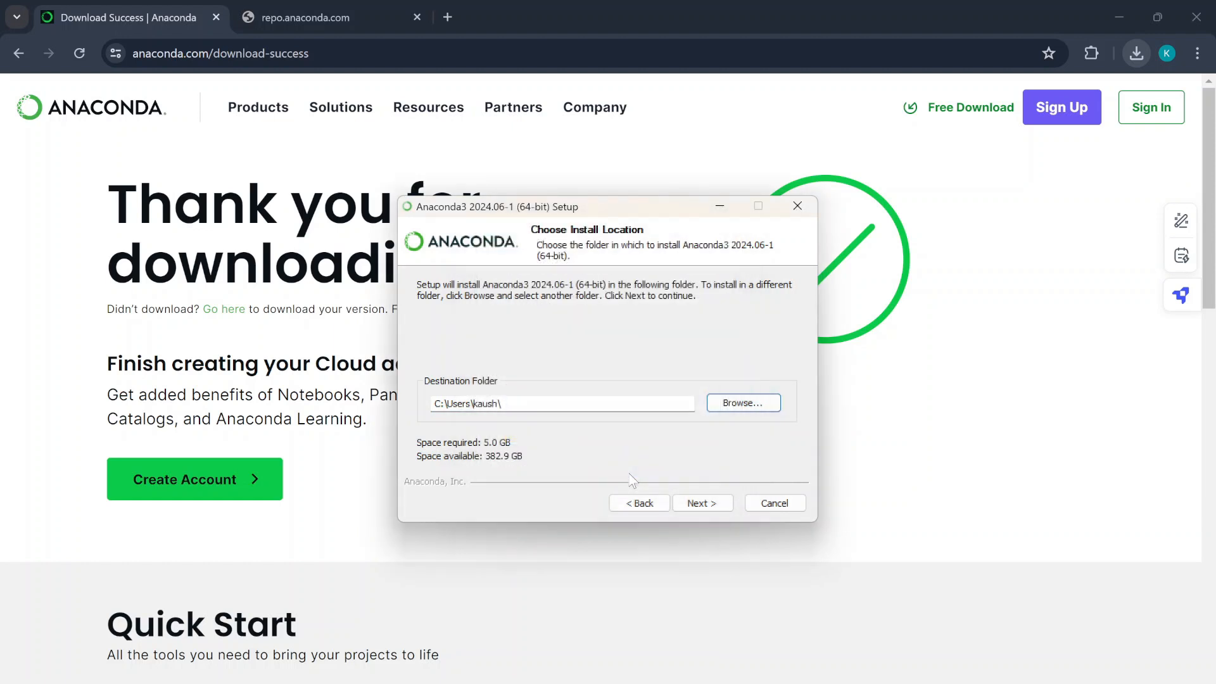
left_click(532, 403)
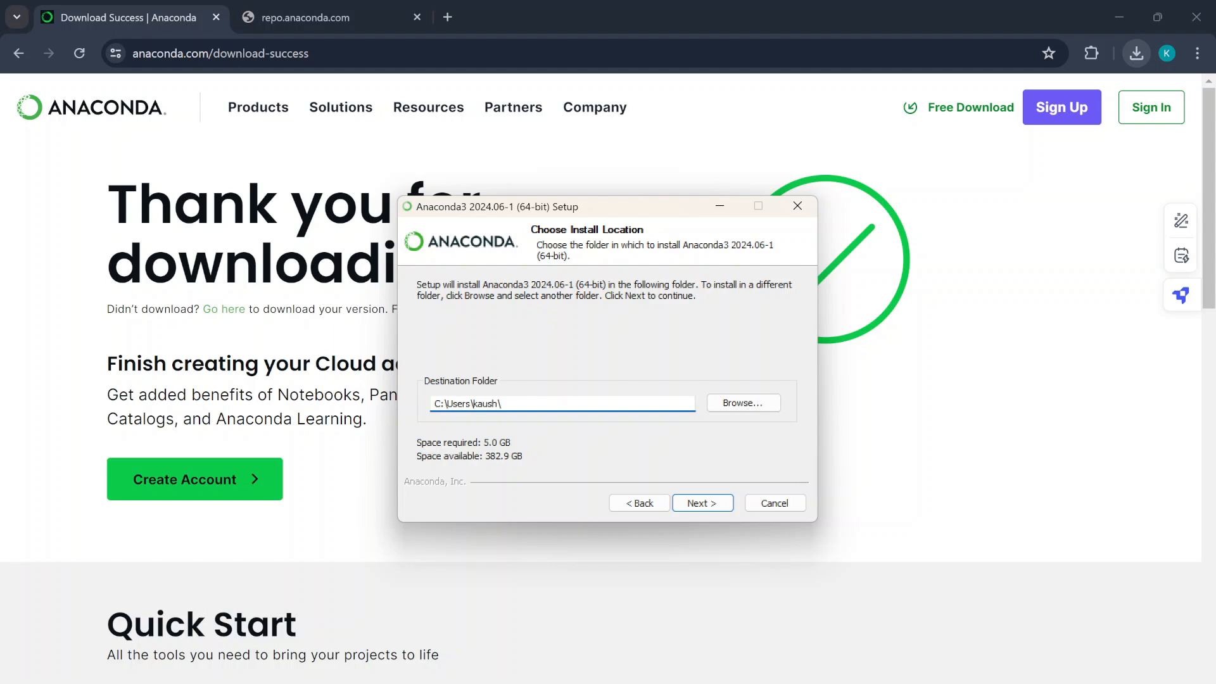
left_click(743, 403)
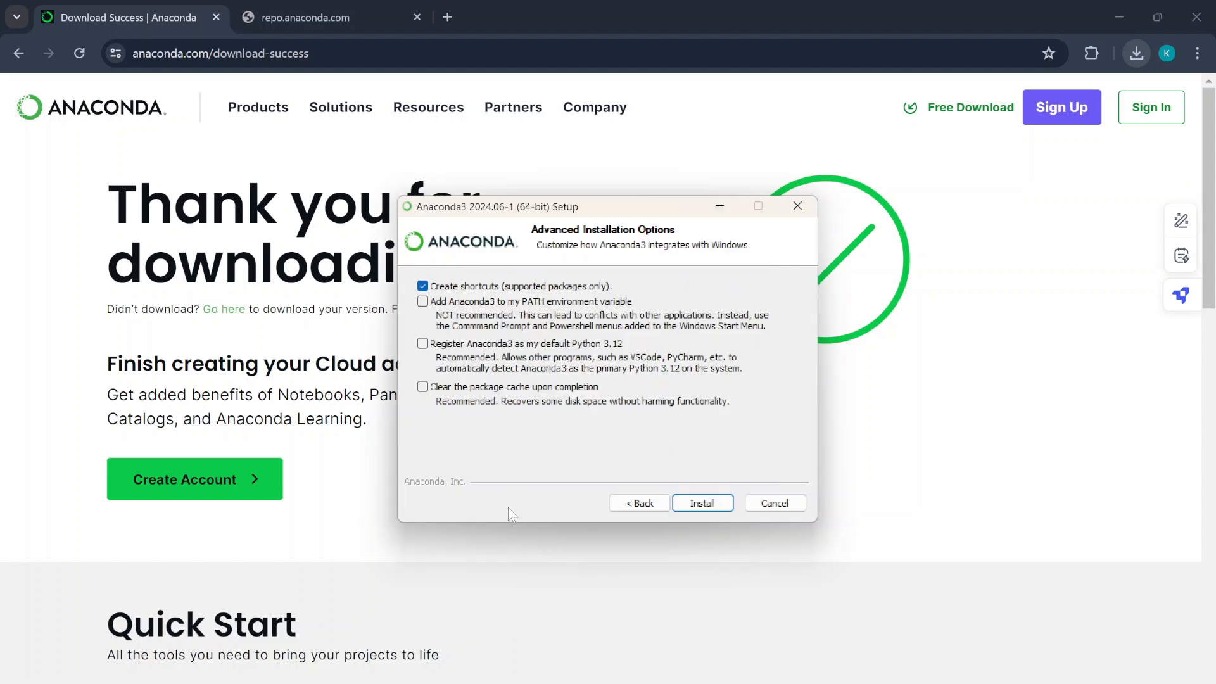
- Install Anaconda3 2024.06-1 with only Create shortcuts ticked and let it finish
left_click(697, 506)
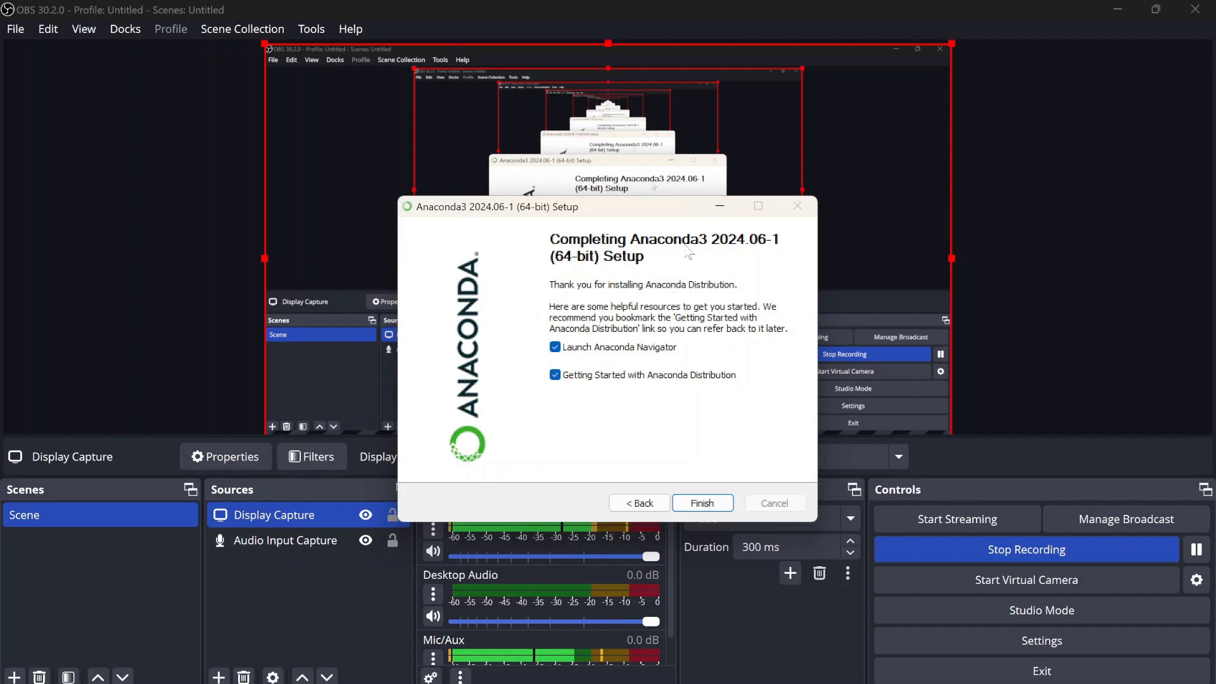
- Finish setup to launch Anaconda Navigator, then close the browser and minimize the recorder window
mouse_move(832, 683)
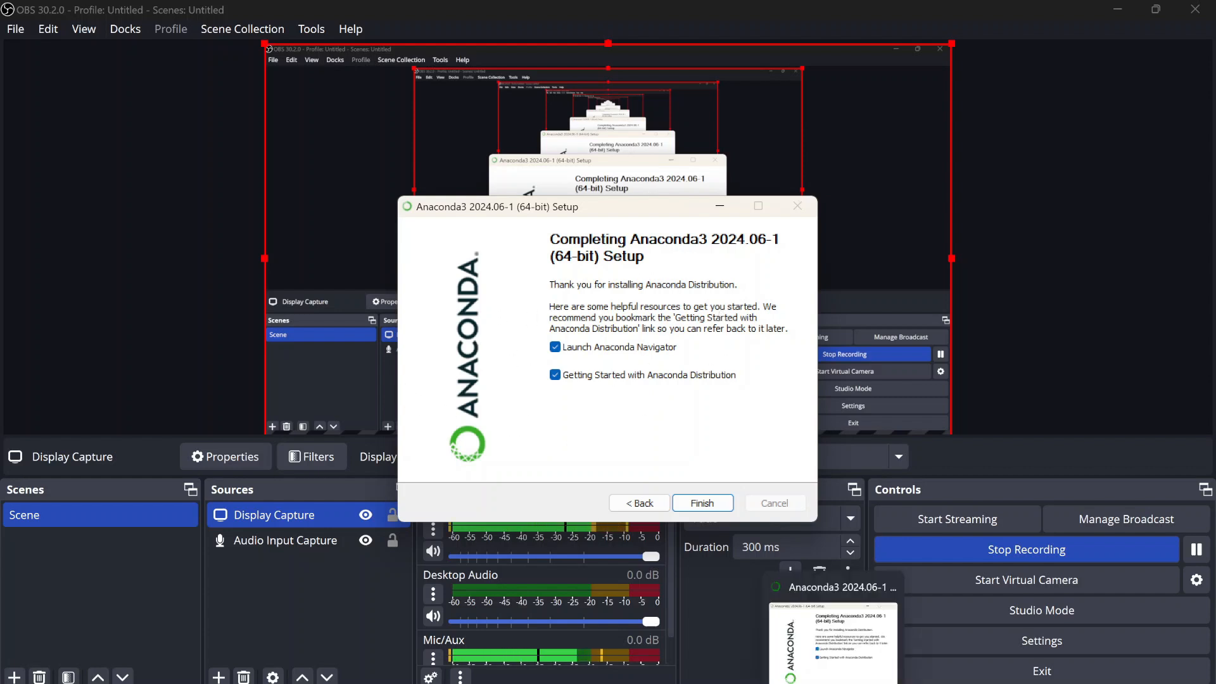
left_click(715, 502)
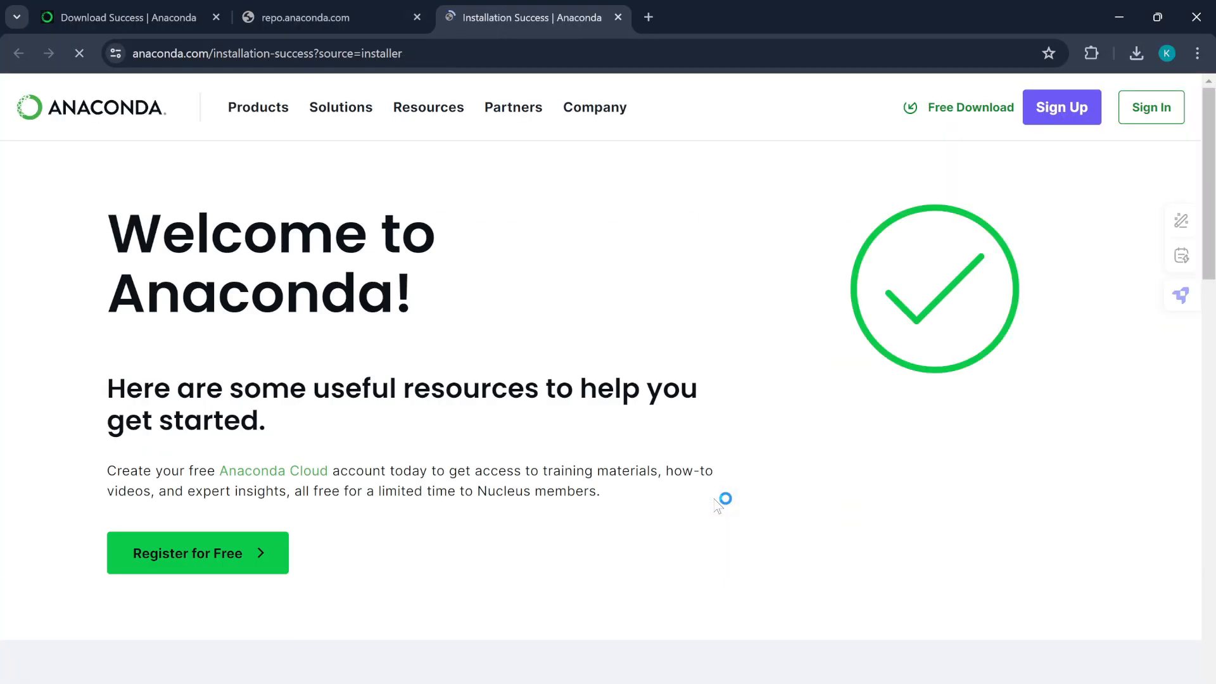
left_click(1197, 12)
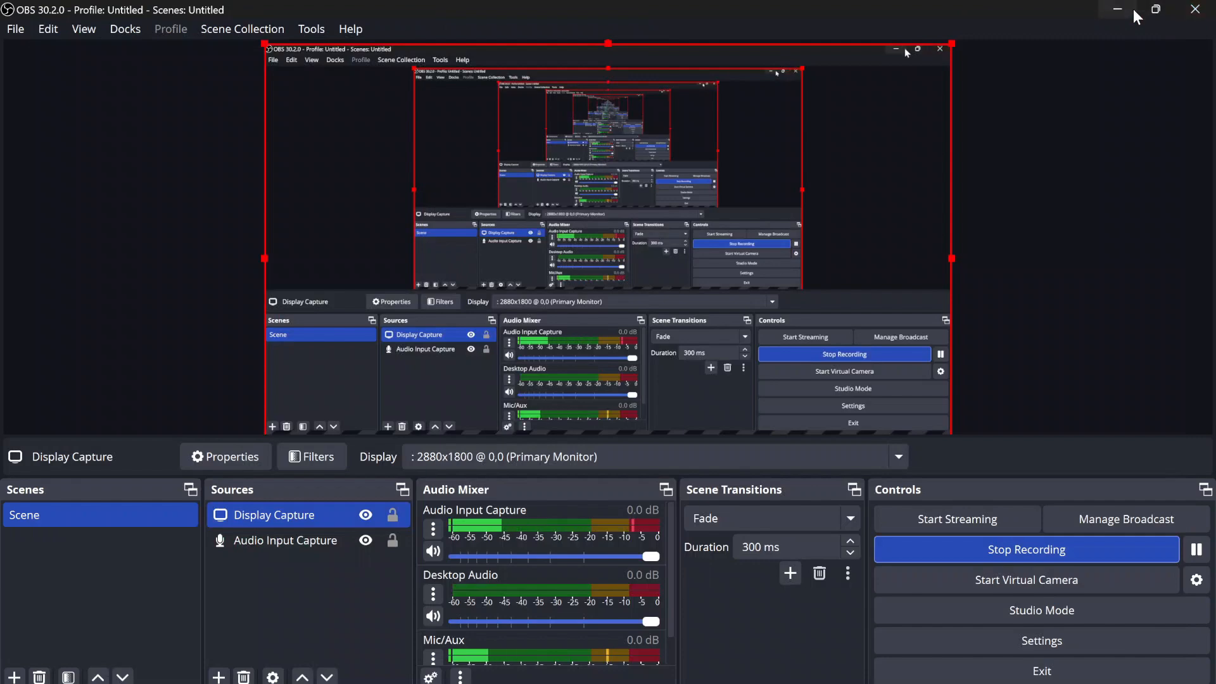
left_click(1134, 9)
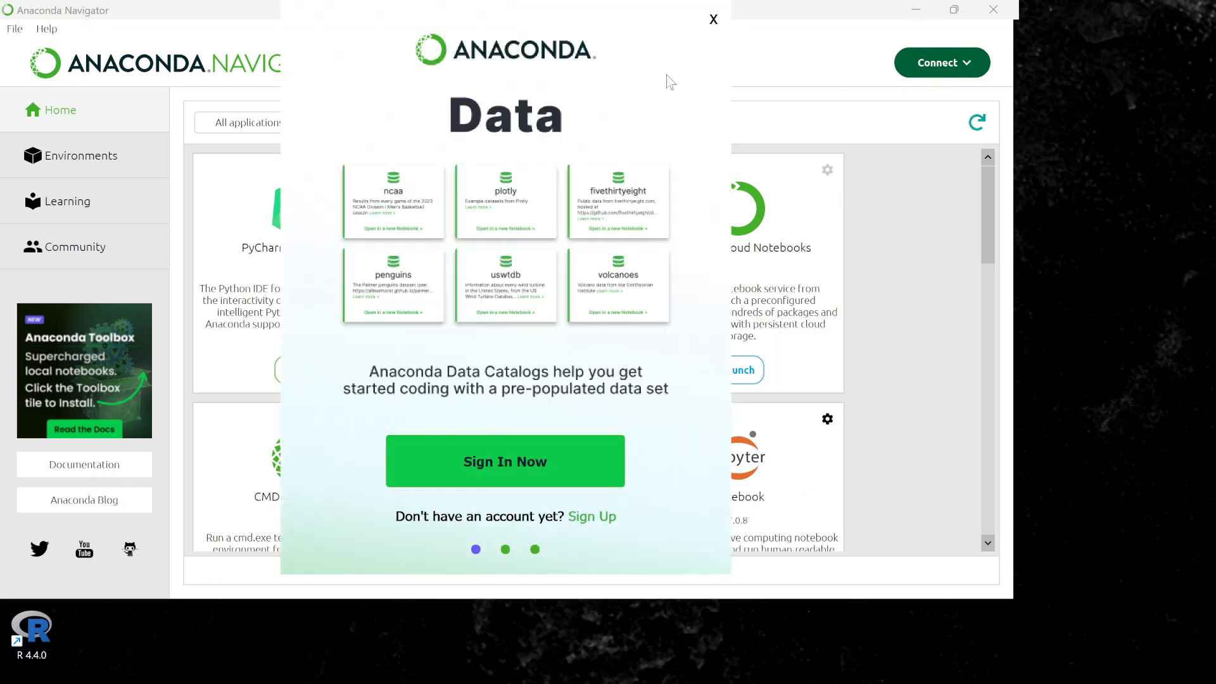
- Close the Anaconda Data Catalogs promo and maximize Navigator to fill the screen
left_click(713, 19)
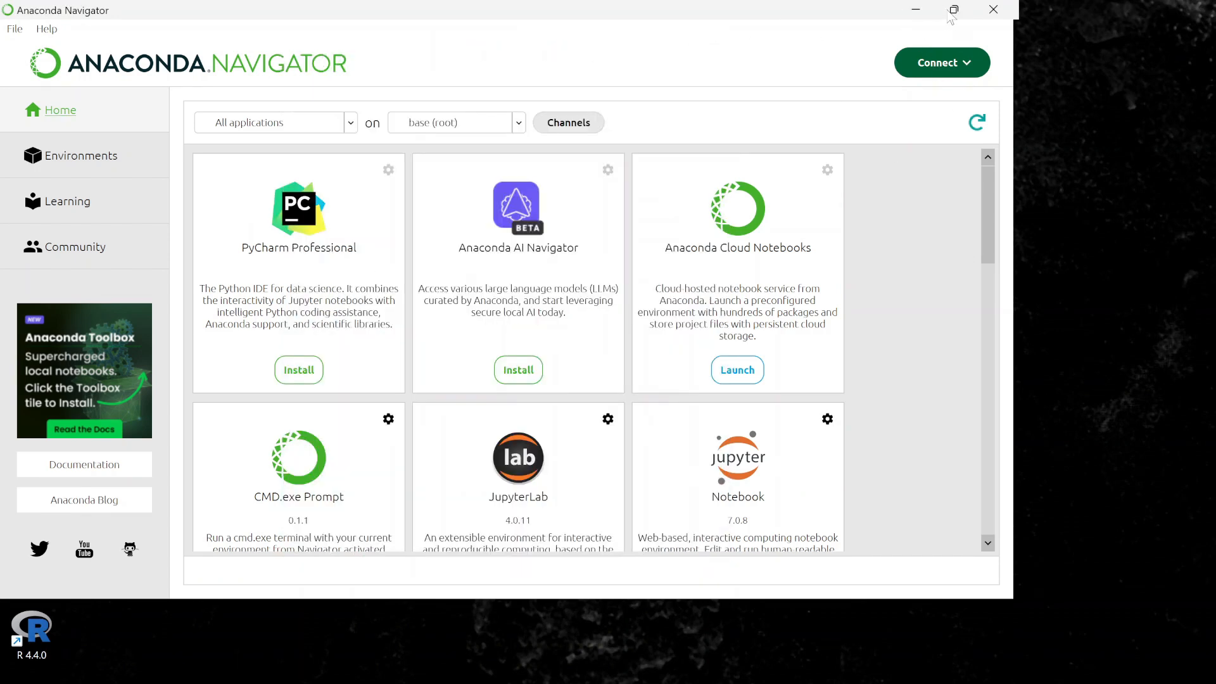
left_click(954, 9)
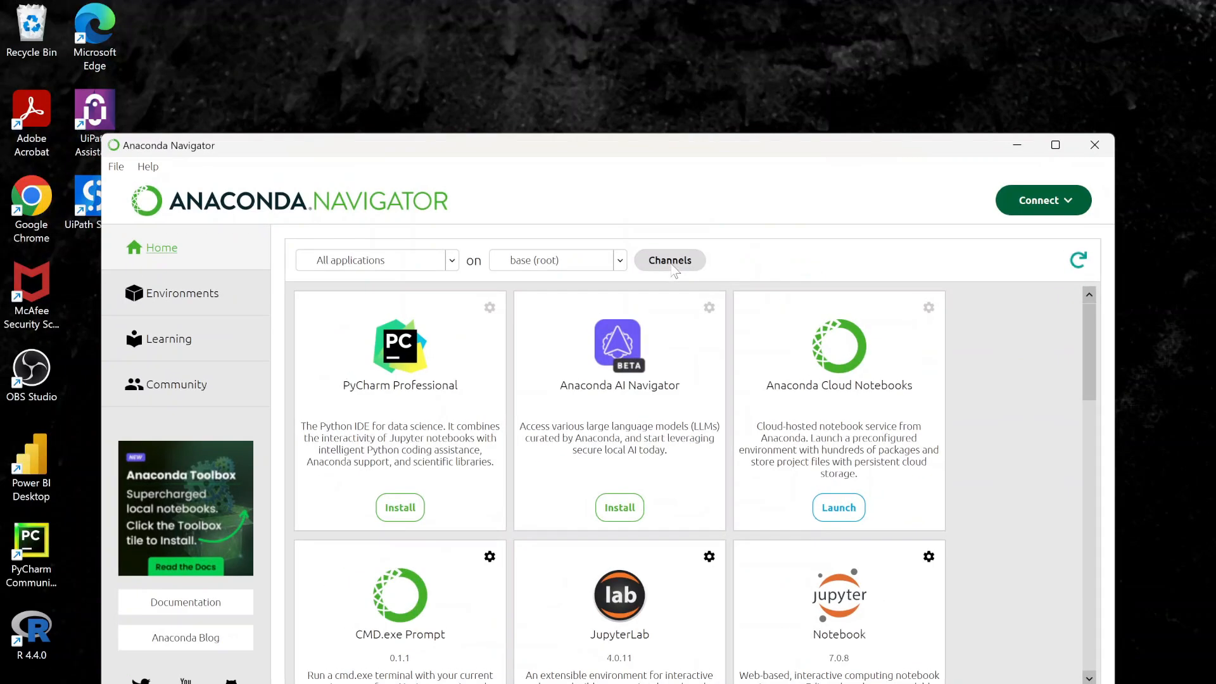
left_click(1055, 150)
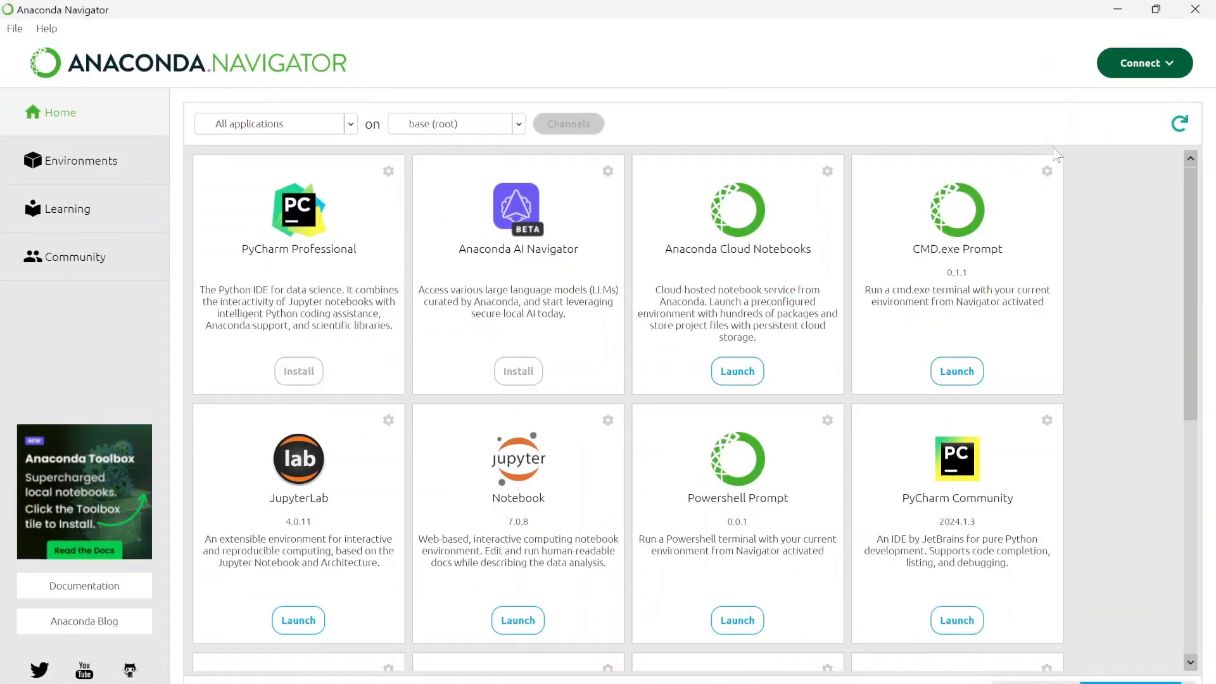
- Dismiss the Update Application prompt without updating and scroll through the application tiles
scroll(728, 402, "down", 5)
scroll(728, 402, "up", 8)
scroll(728, 404, "down", 1)
scroll(1193, 301, "down", 4)
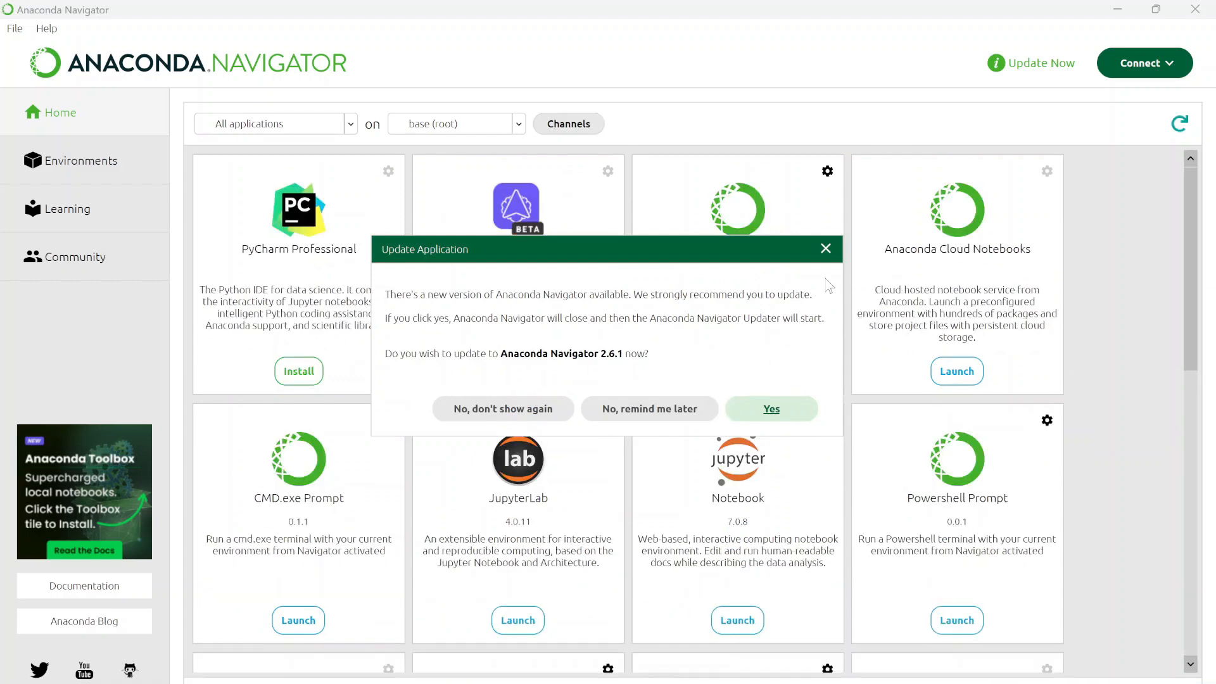
left_click(824, 250)
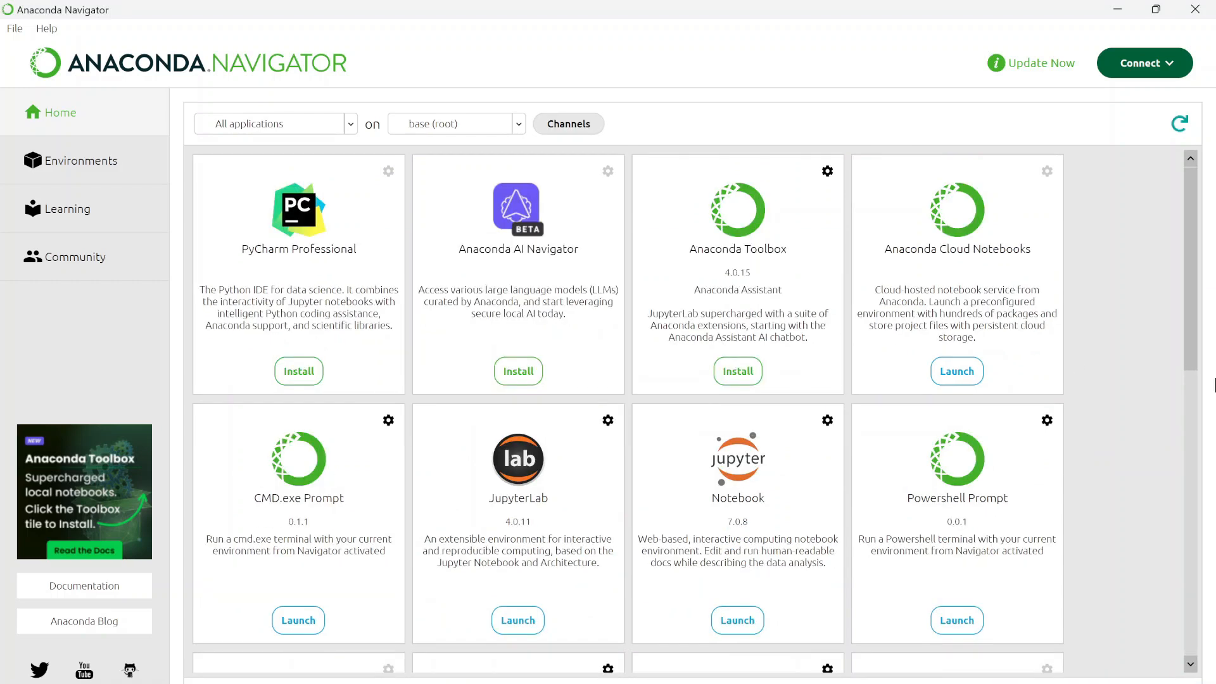
left_click_drag(1193, 303, 1180, 277)
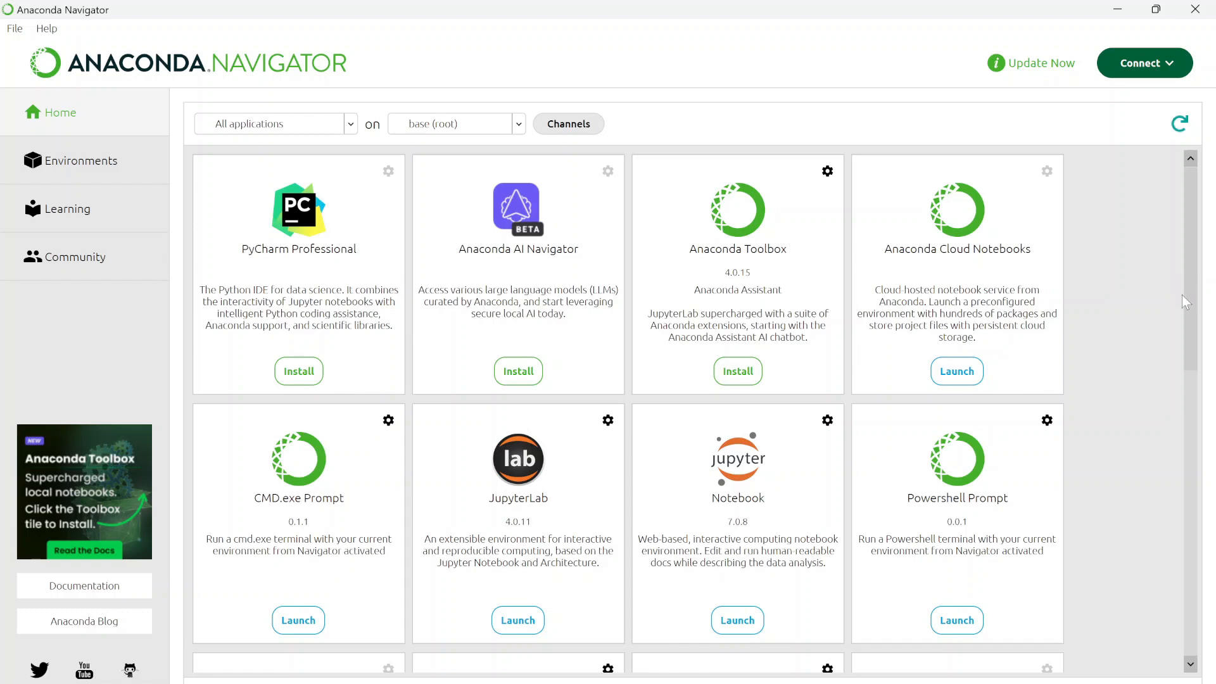
scroll(1181, 325, "down", 4)
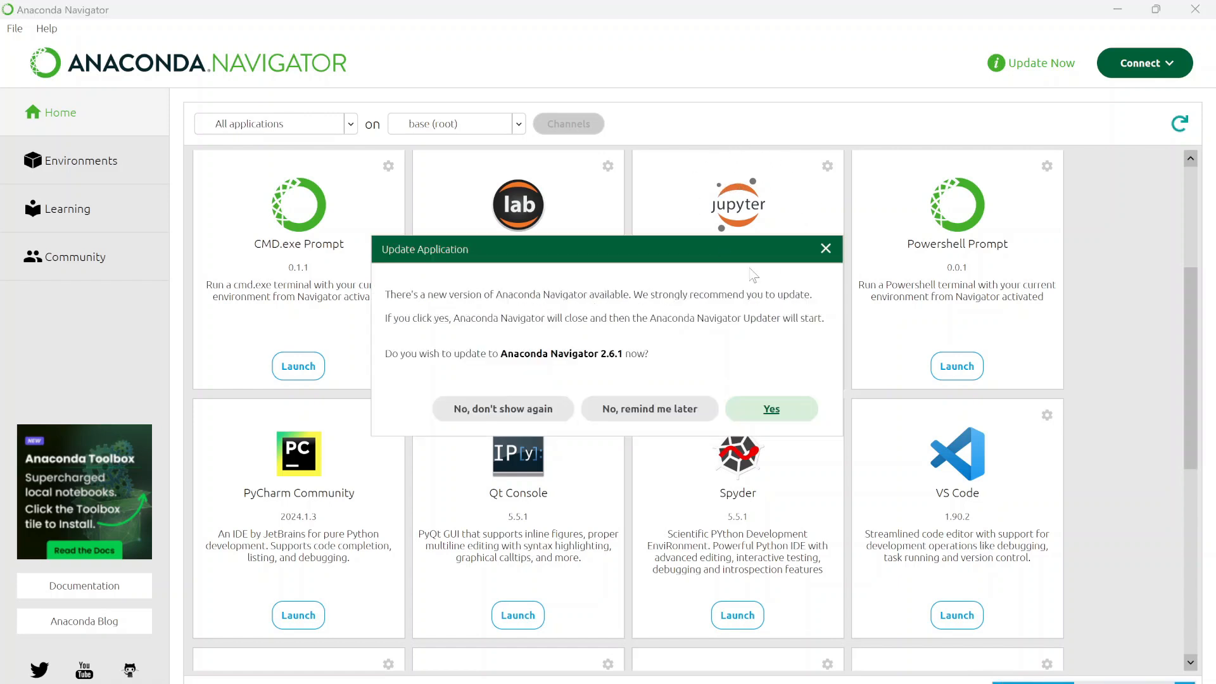
- Postpone the Navigator 2.6.1 update with 'No, remind me later' and browse the apps down to RStudio
left_click(684, 409)
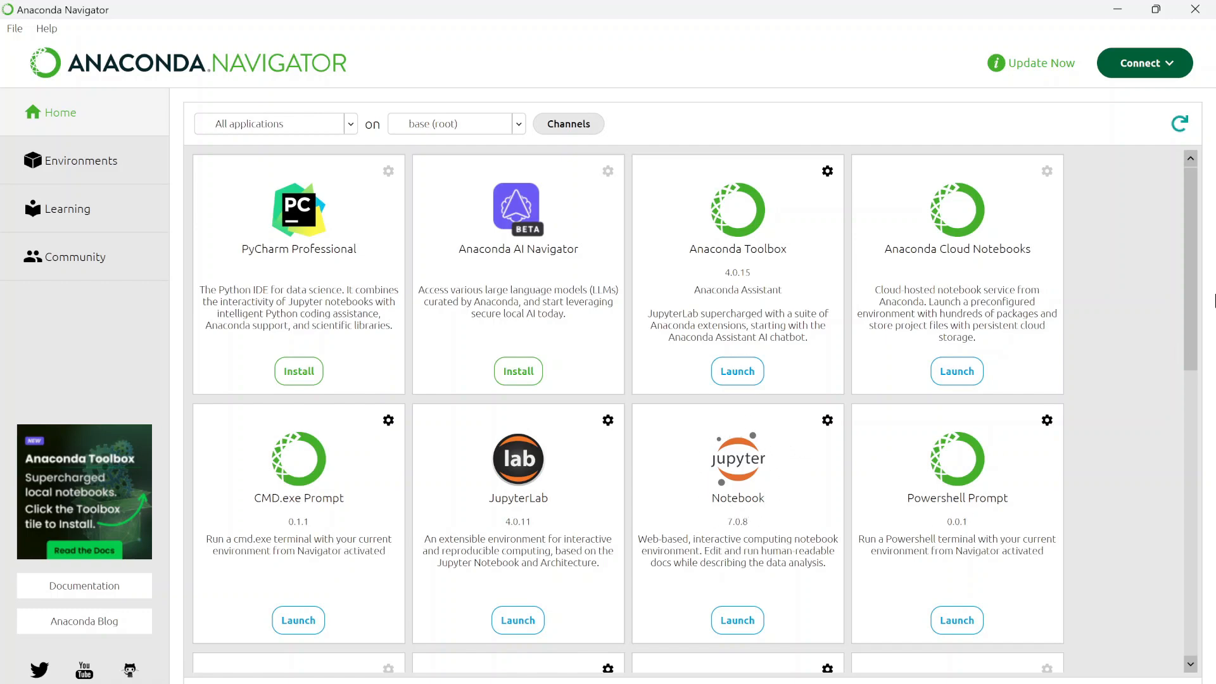
left_click_drag(1193, 304, 1175, 469)
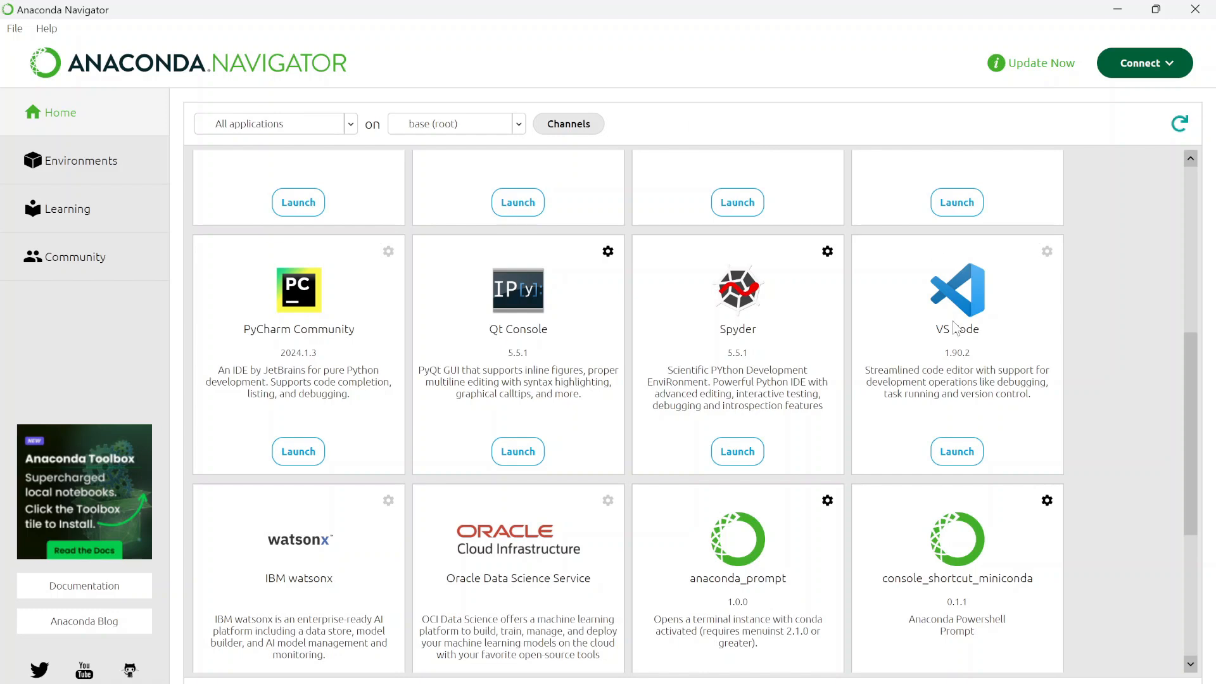
left_click_drag(1190, 418, 1185, 676)
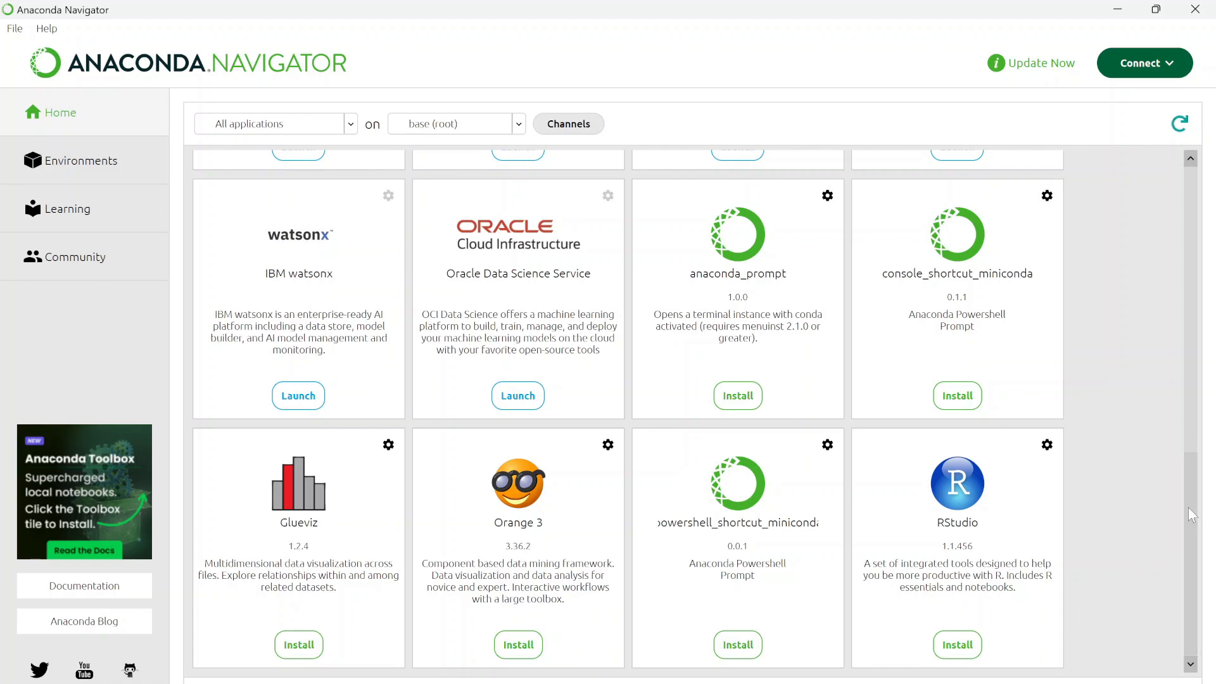
left_click_drag(1190, 514, 1151, 273)
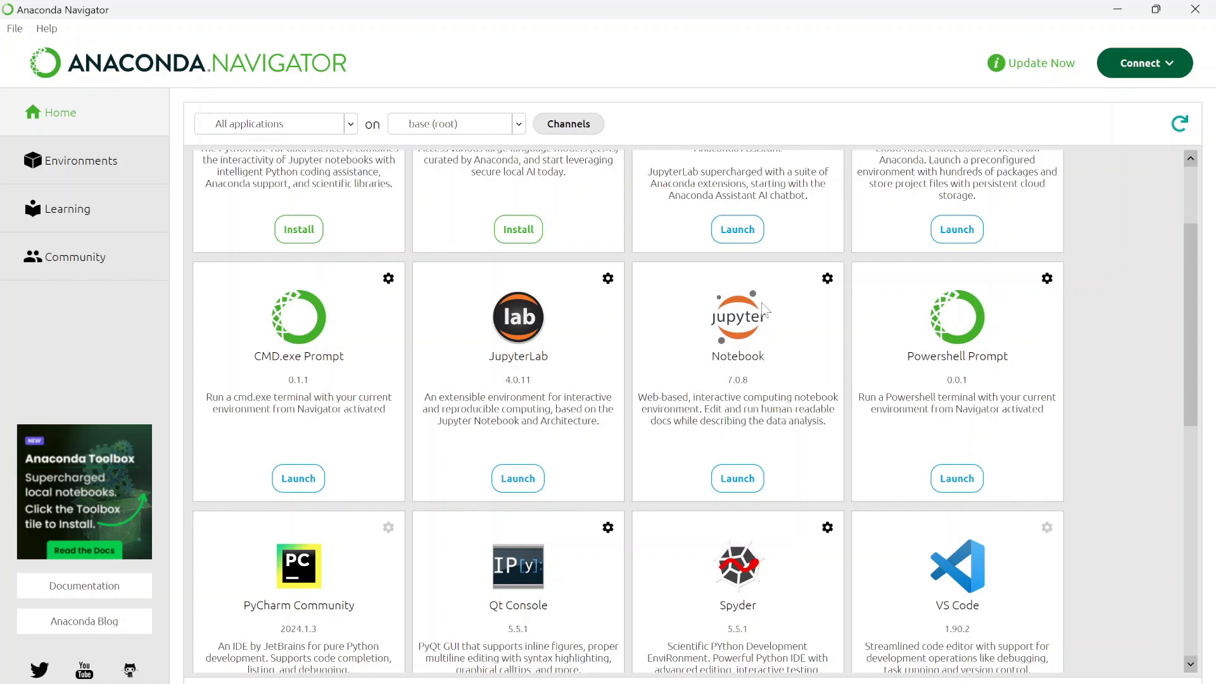
- Launch Notebook from Navigator, close the Anaconda Assistant panel, and open the New dropdown at localhost:8888/tree
left_click(747, 473)
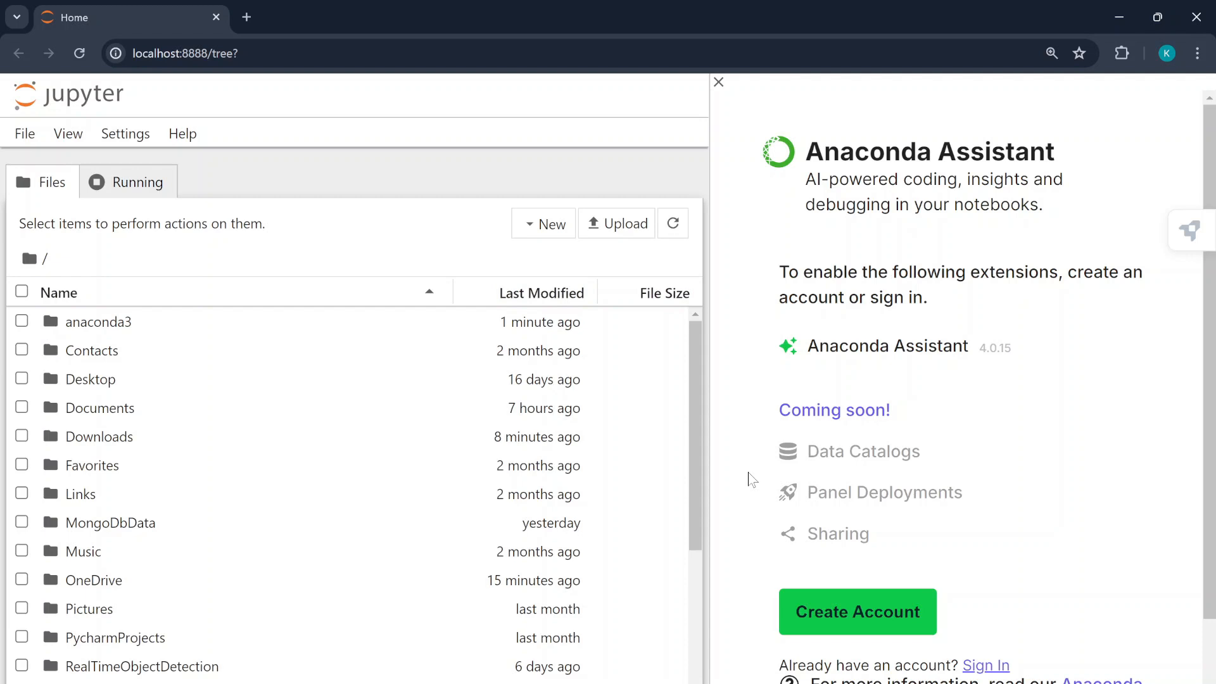
left_click(719, 82)
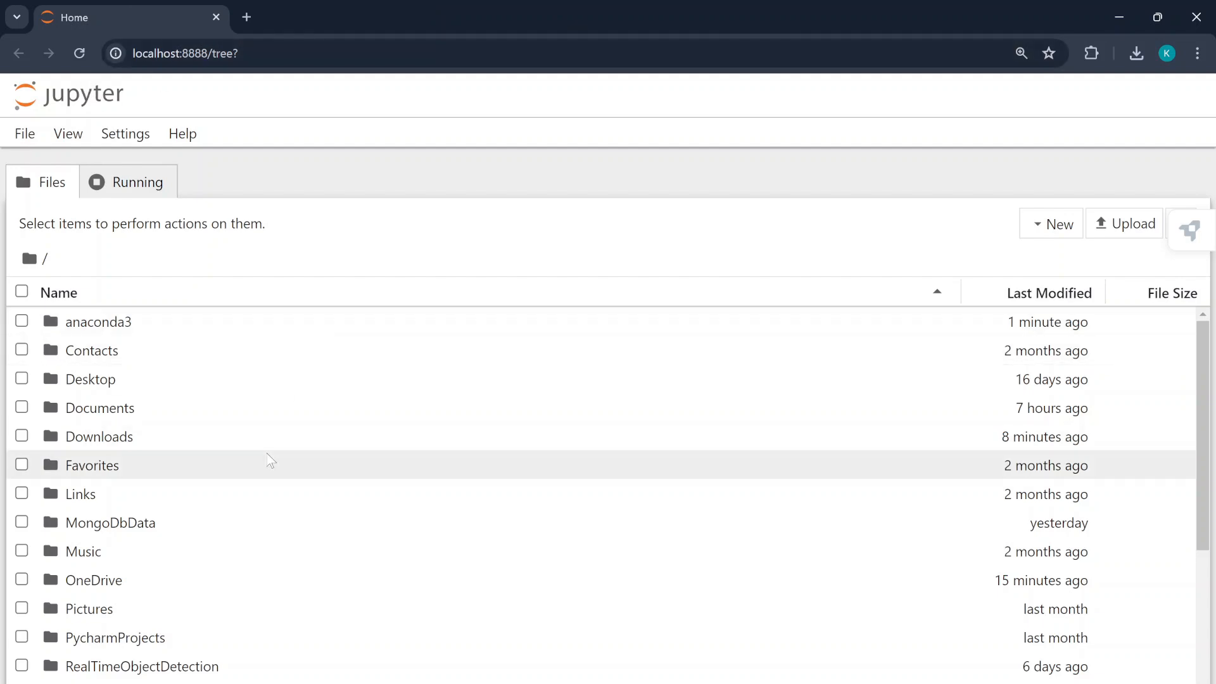
scroll(271, 461, "down", 4)
scroll(271, 460, "up", 3)
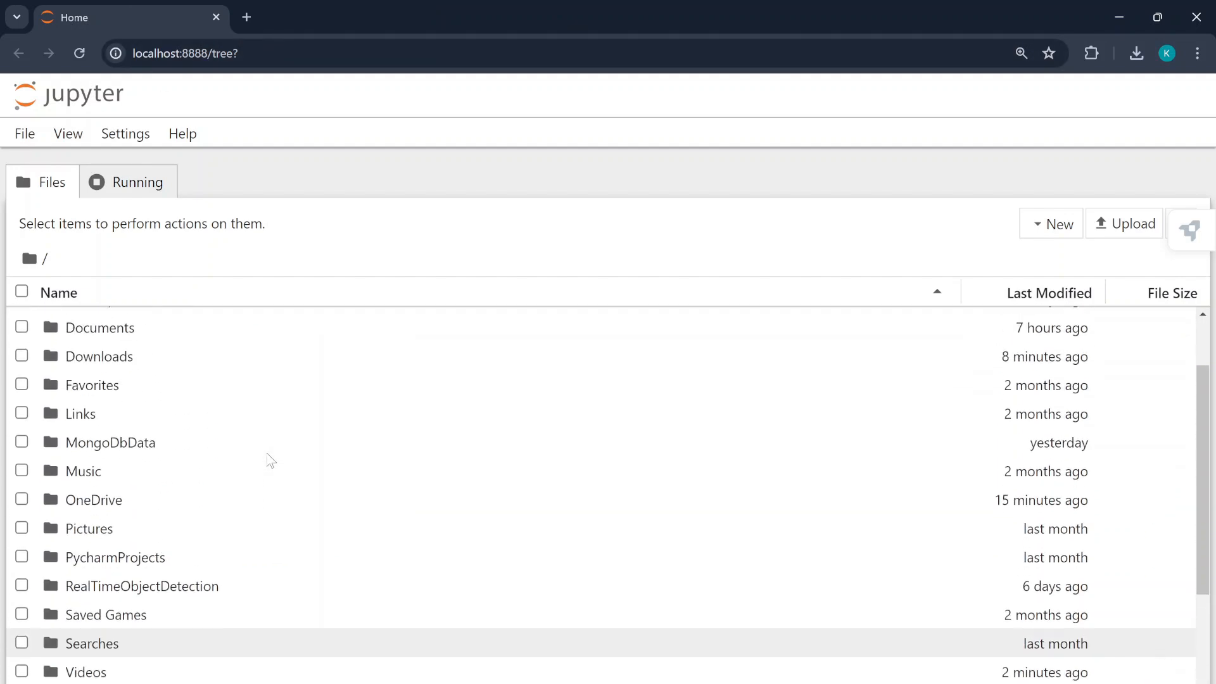
scroll(271, 460, "down", 3)
scroll(271, 460, "up", 4)
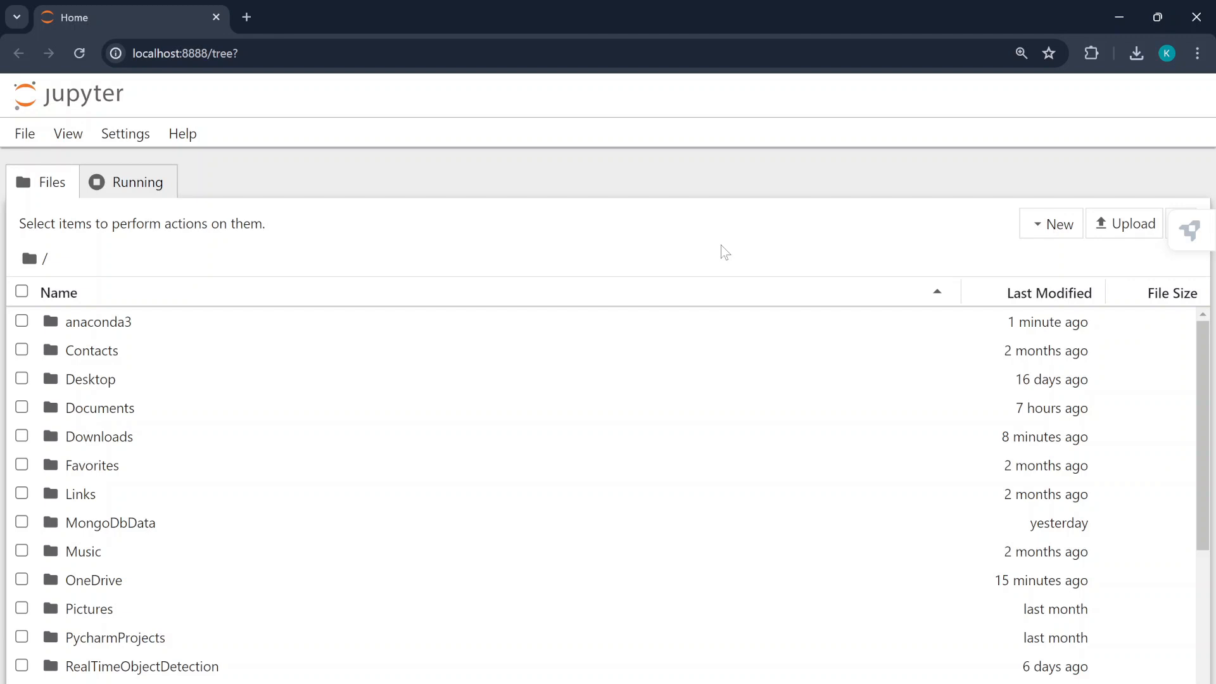
left_click(1063, 231)
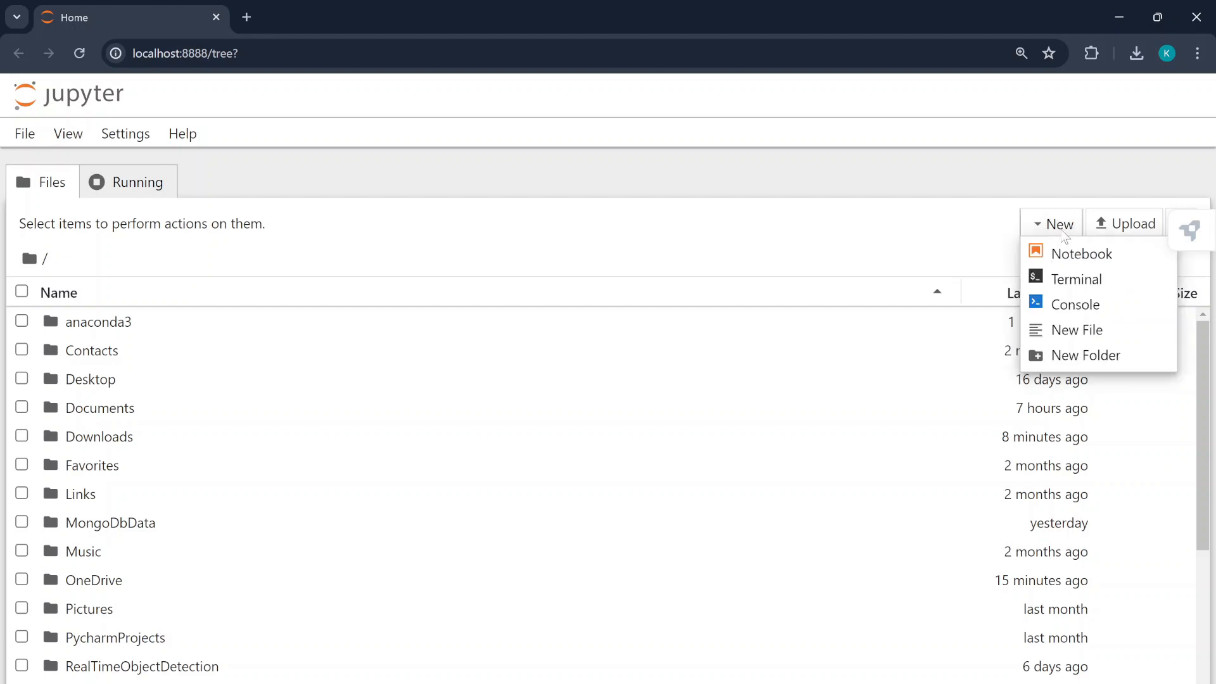
- Create notebook Untitled1.ipynb via New > Notebook, selecting the Python 3 (ipykernel) kernel
left_click(1070, 259)
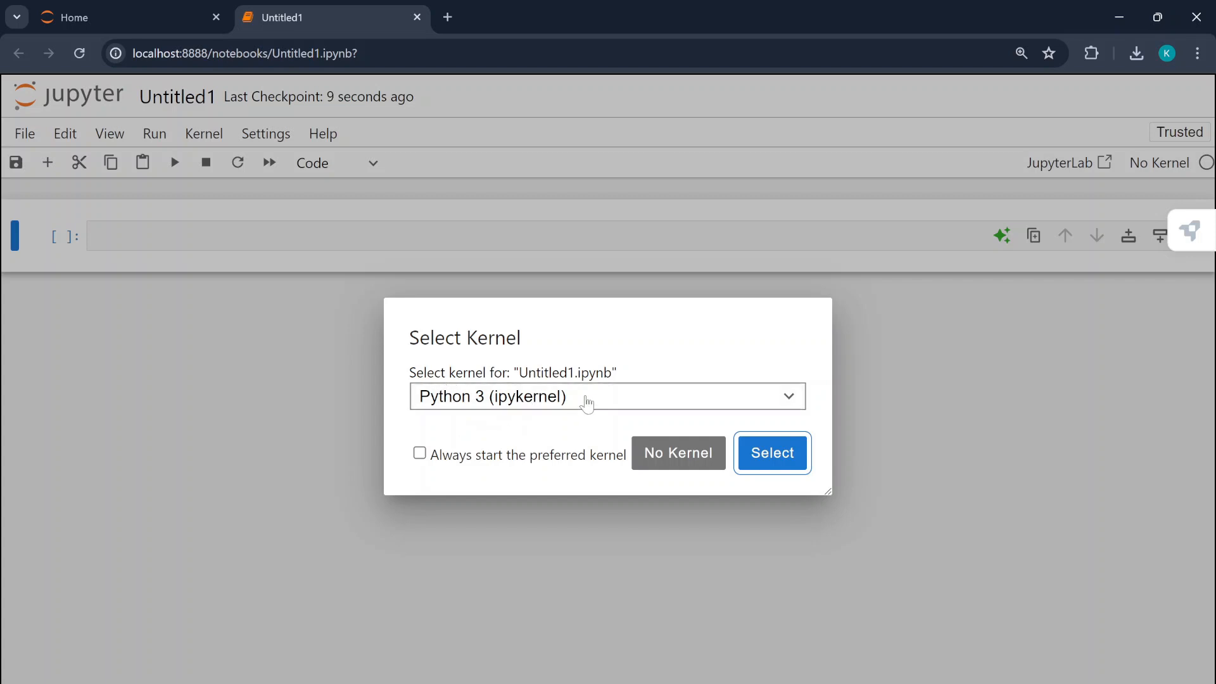
left_click(586, 398)
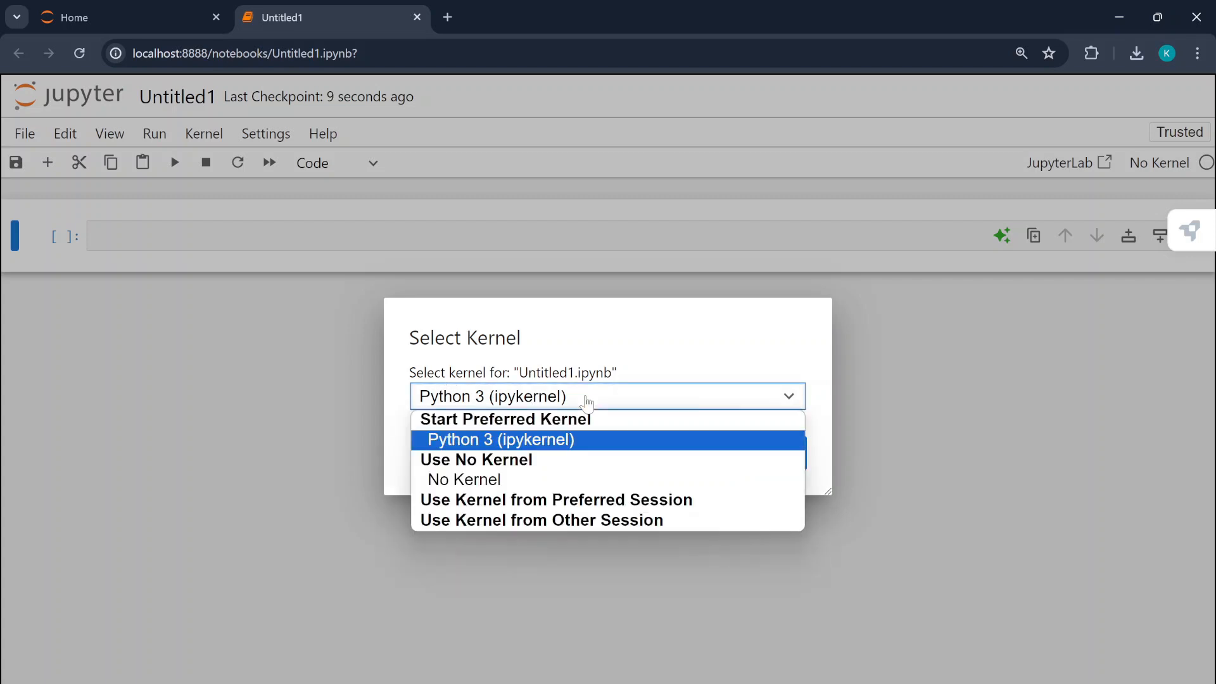
left_click(511, 442)
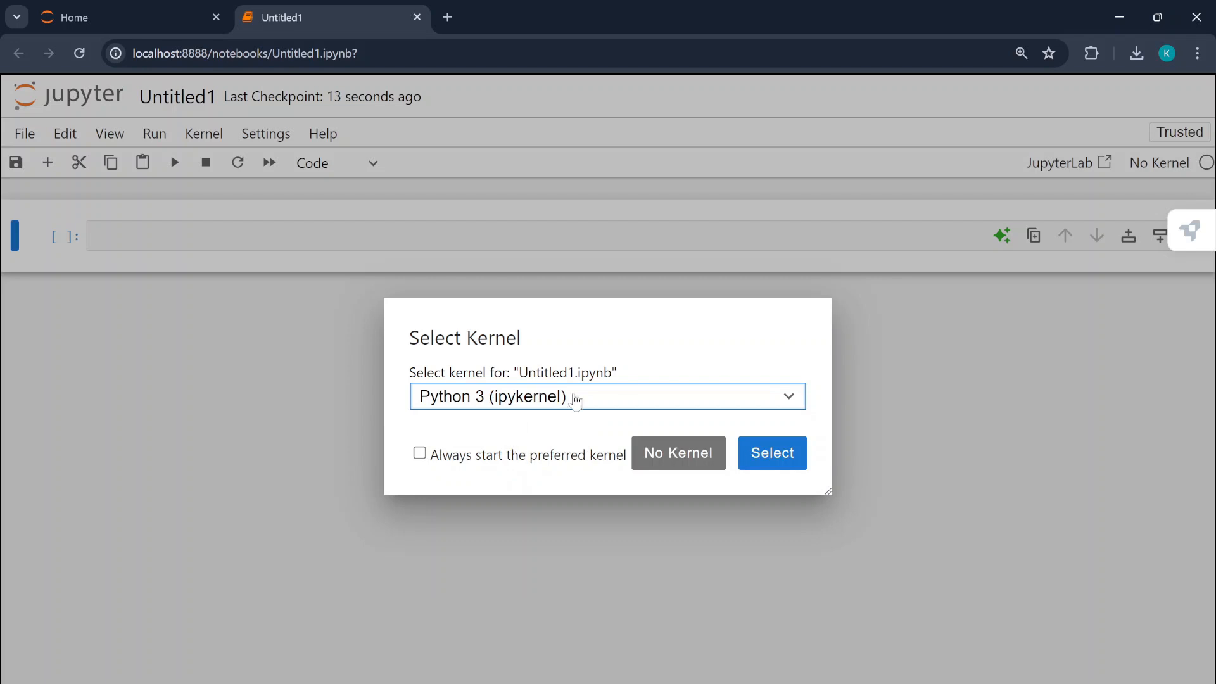
left_click(779, 454)
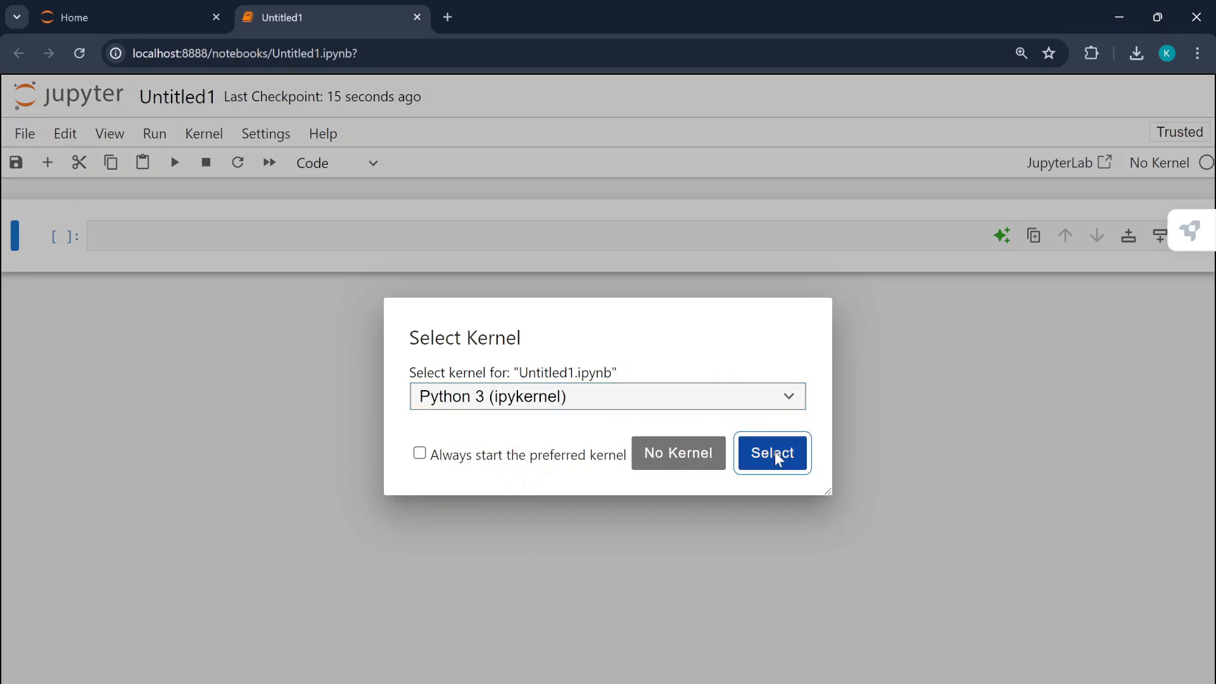